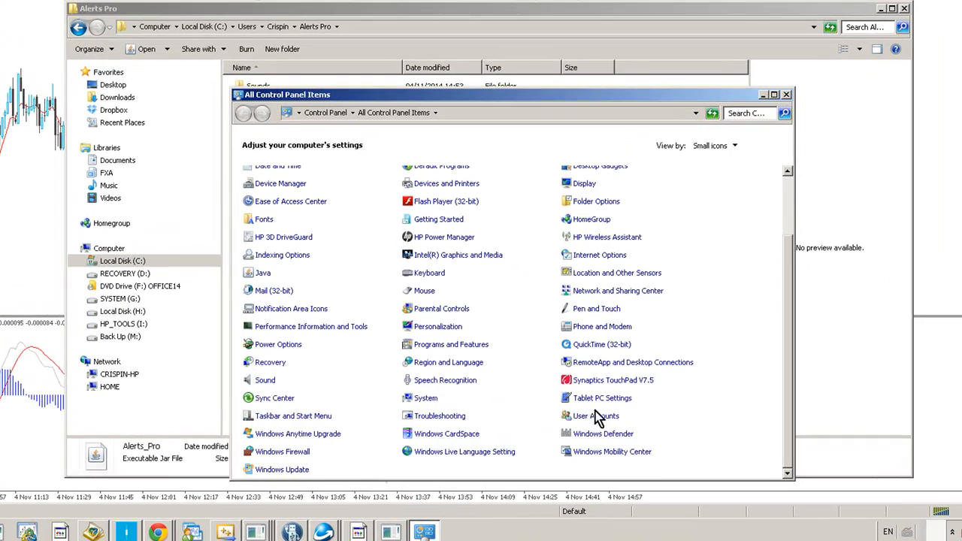
Check the account name in User Accounts, and open the Alerts Pro folder inside that user's folder on drive C
{"action": "left_click", "coordinate": [583, 418]}
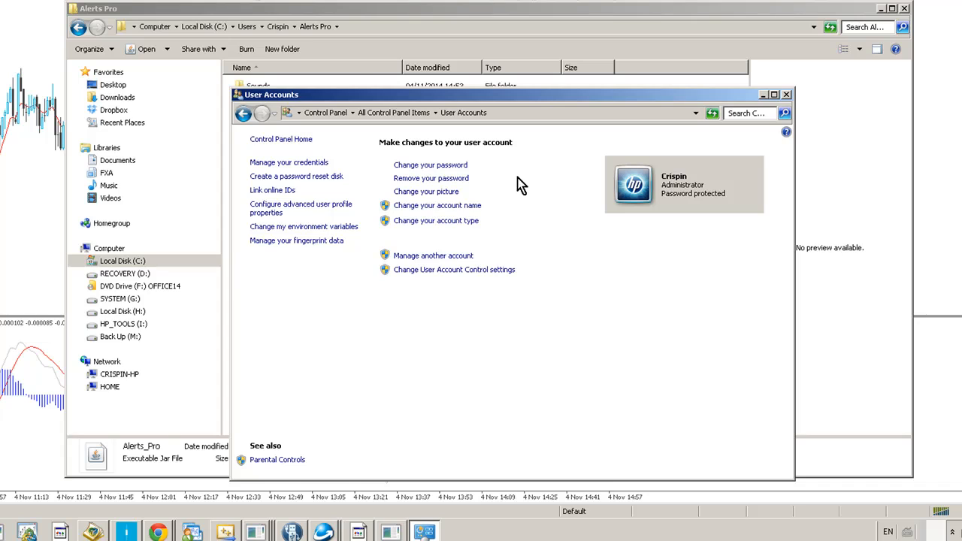
{"action": "left_click", "coordinate": [126, 264]}
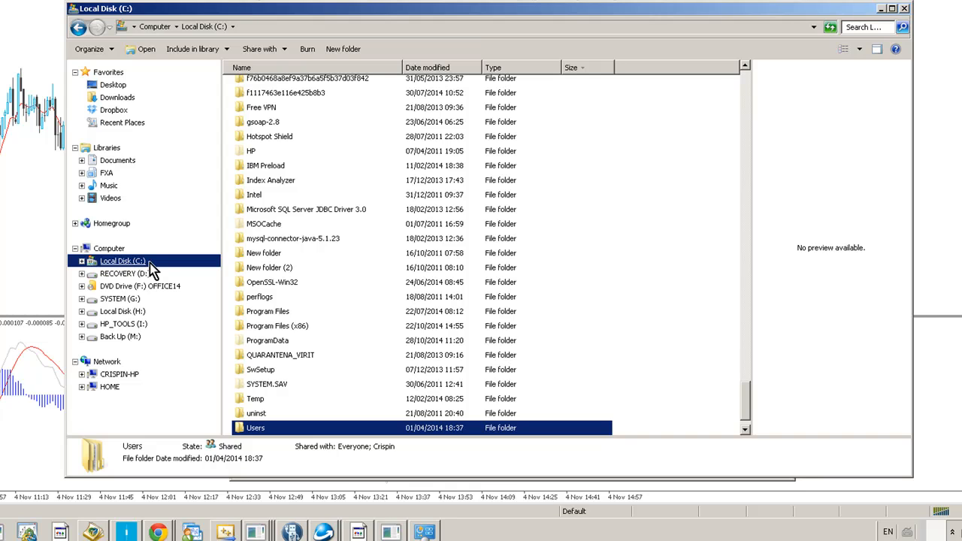
{"action": "double_click", "coordinate": [242, 427]}
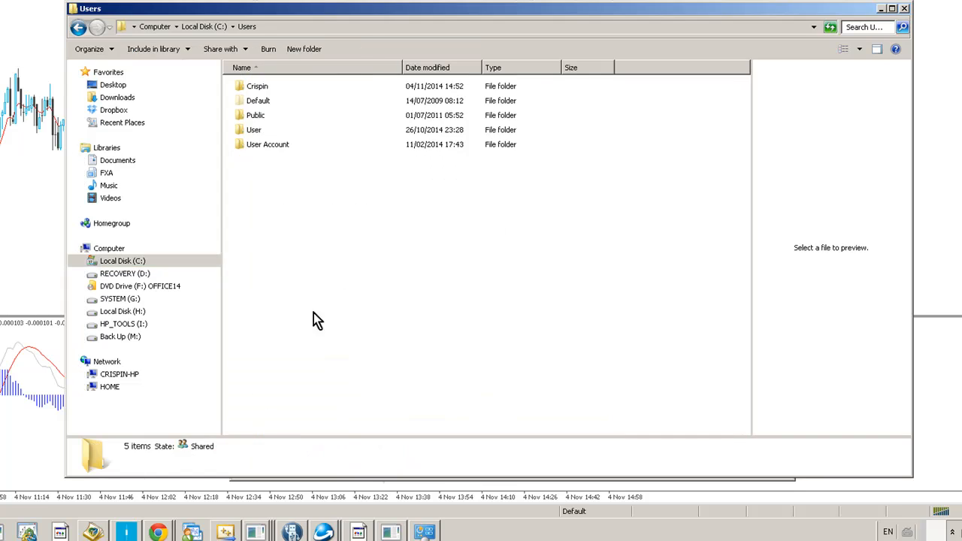
{"action": "double_click", "coordinate": [256, 88]}
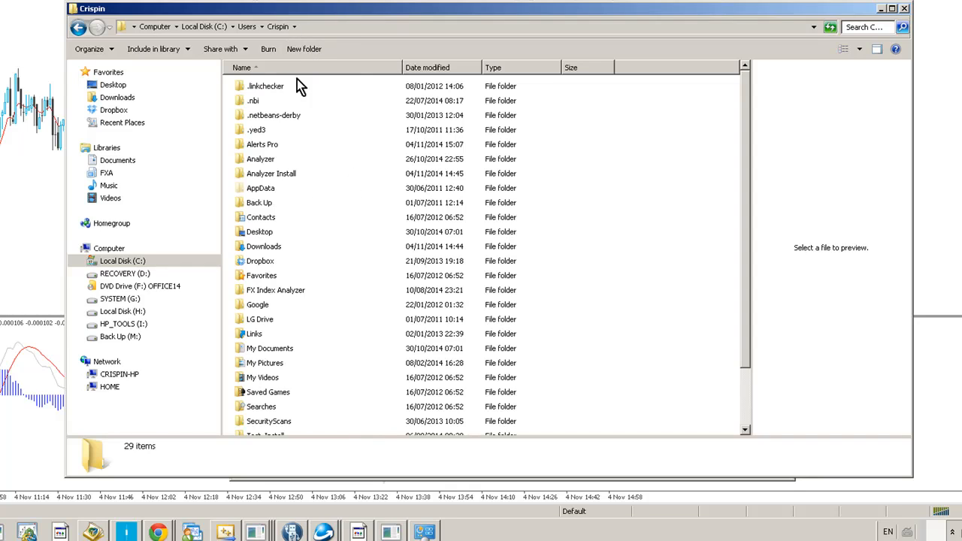
{"action": "double_click", "coordinate": [268, 146]}
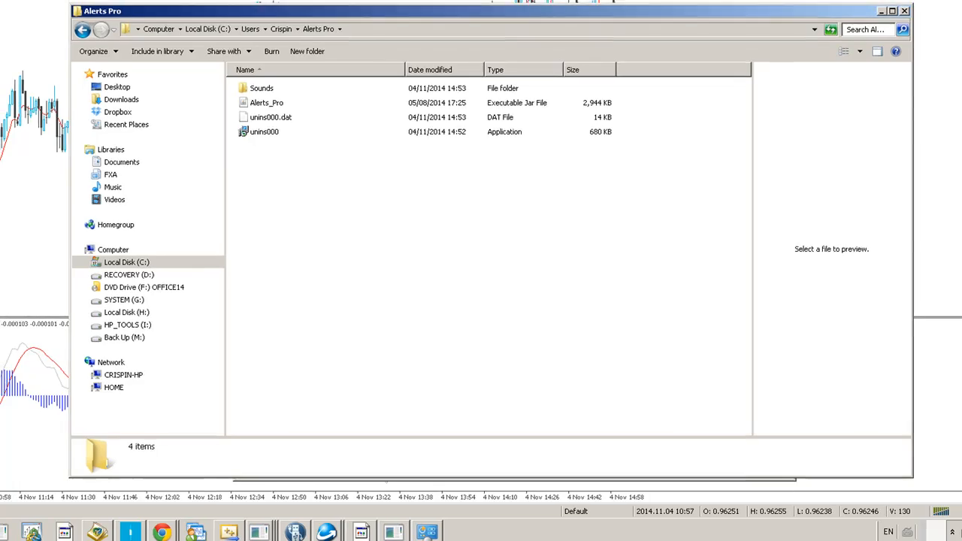
Open the MetaTrader data folder and go into its MQL4\Files subfolder
{"action": "left_click", "coordinate": [20, 14]}
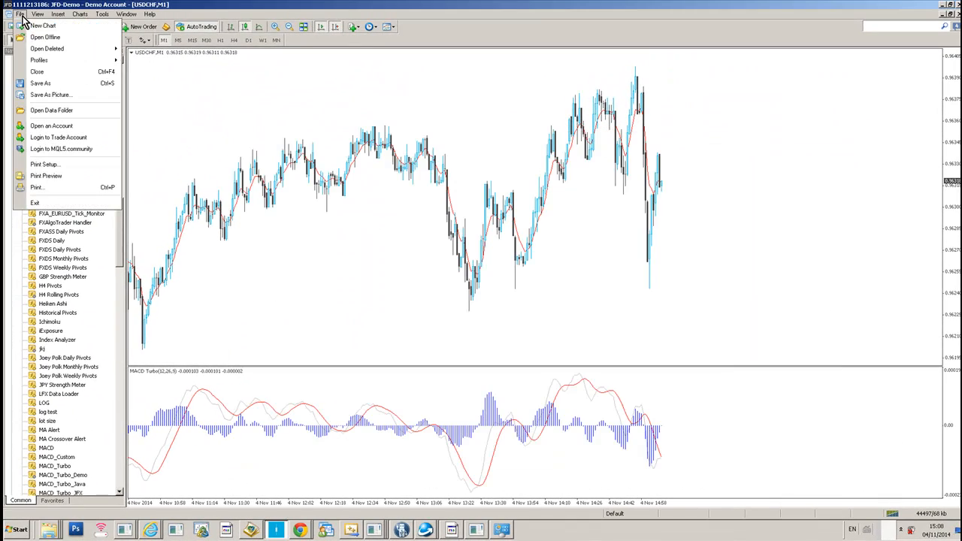
{"action": "left_click", "coordinate": [38, 113]}
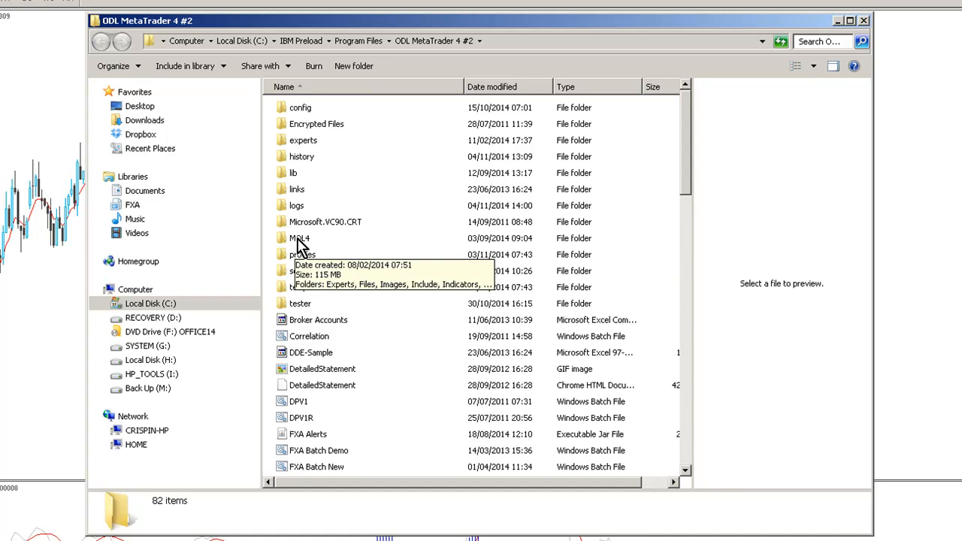
{"action": "double_click", "coordinate": [299, 241]}
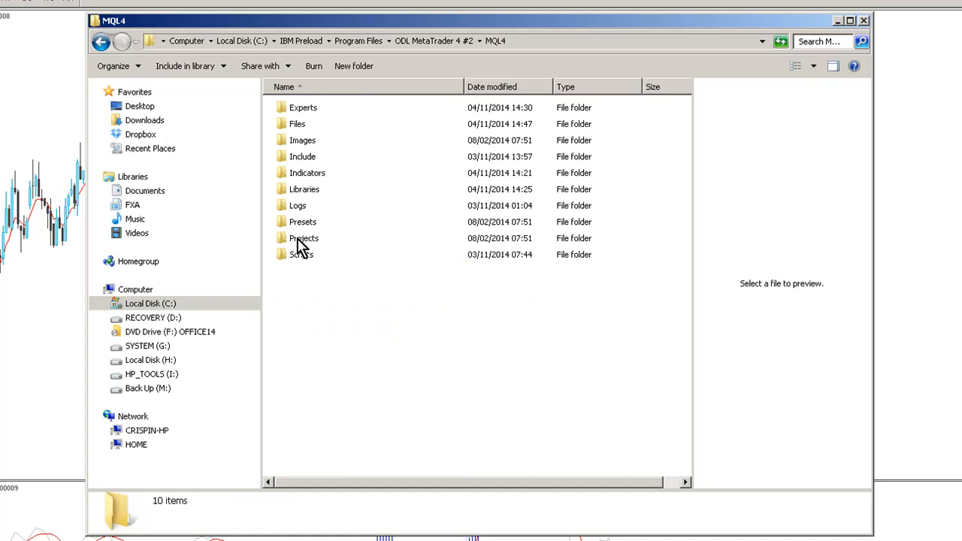
{"action": "left_click", "coordinate": [296, 126]}
{"action": "double_click", "coordinate": [294, 124]}
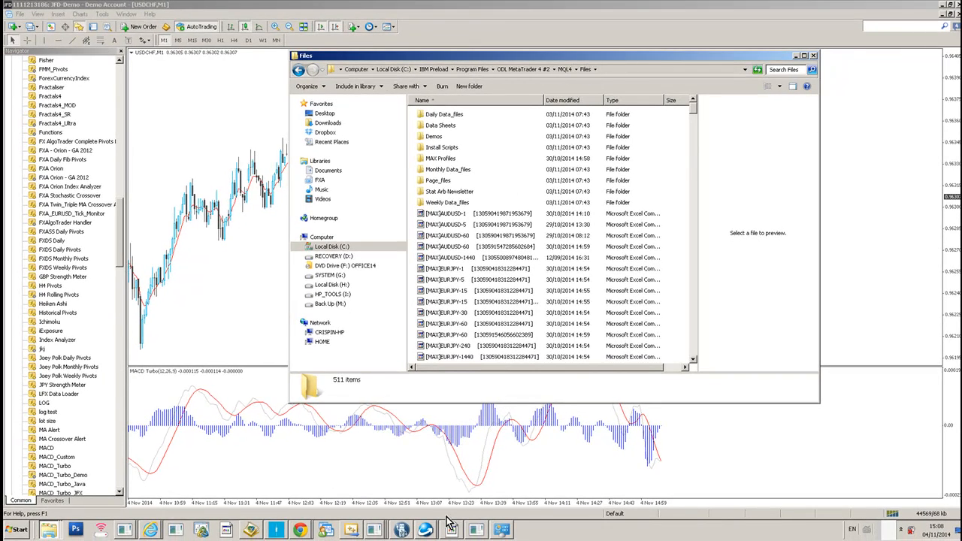
Capture the Files folder's address path with Snipping Tool and move the snip clear of the chart, dismissing the alert
{"action": "left_click", "coordinate": [18, 530]}
{"action": "left_click", "coordinate": [43, 203]}
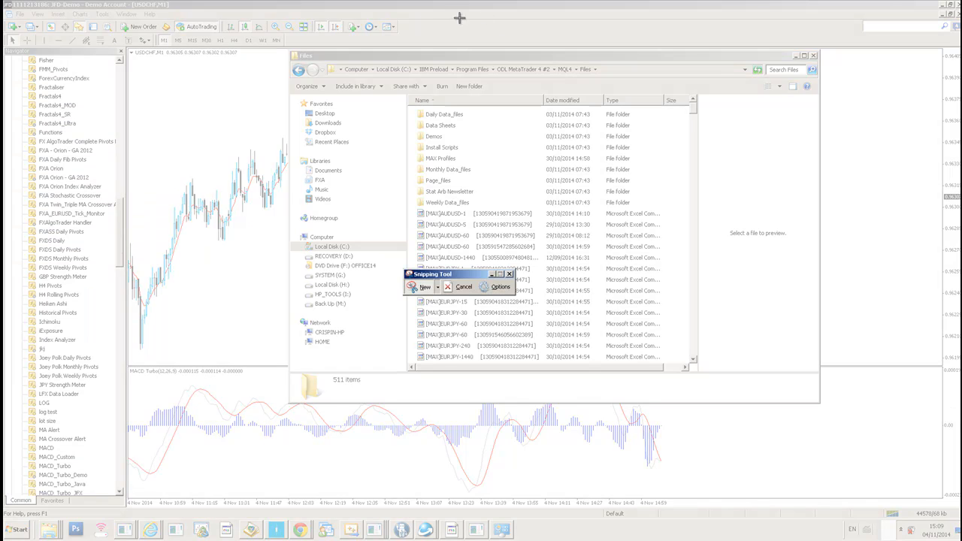
{"action": "left_click_drag", "start_coordinate": [316, 56], "coordinate": [618, 78]}
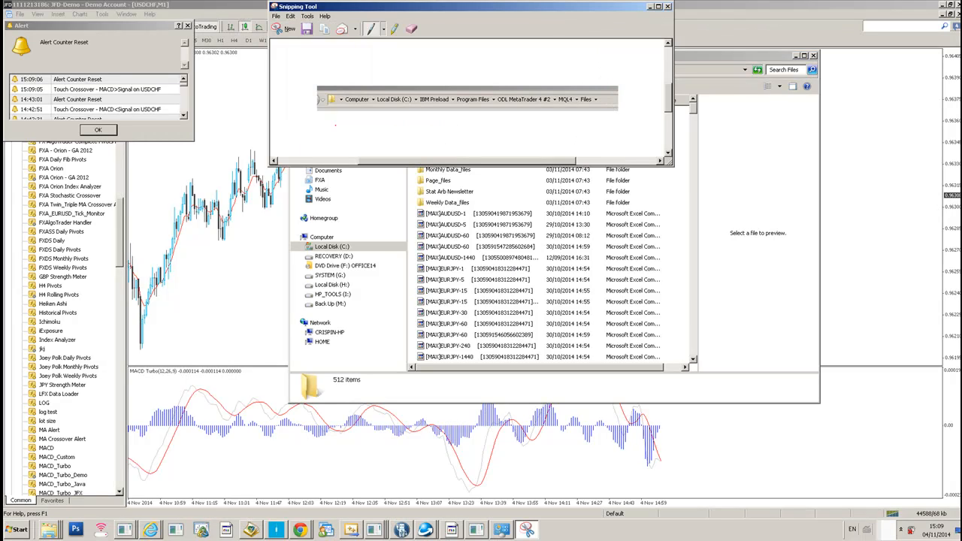
{"action": "left_click", "coordinate": [99, 131]}
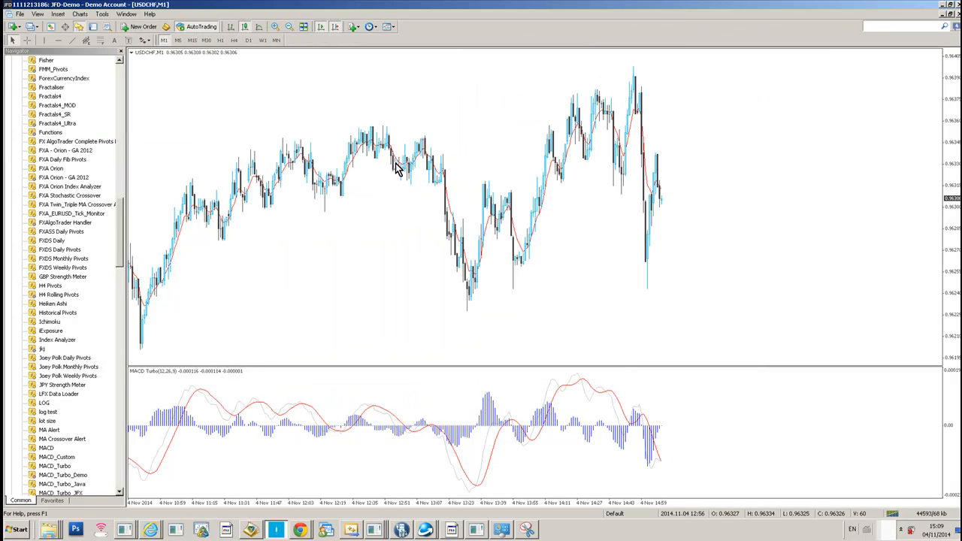
{"action": "left_click", "coordinate": [526, 531]}
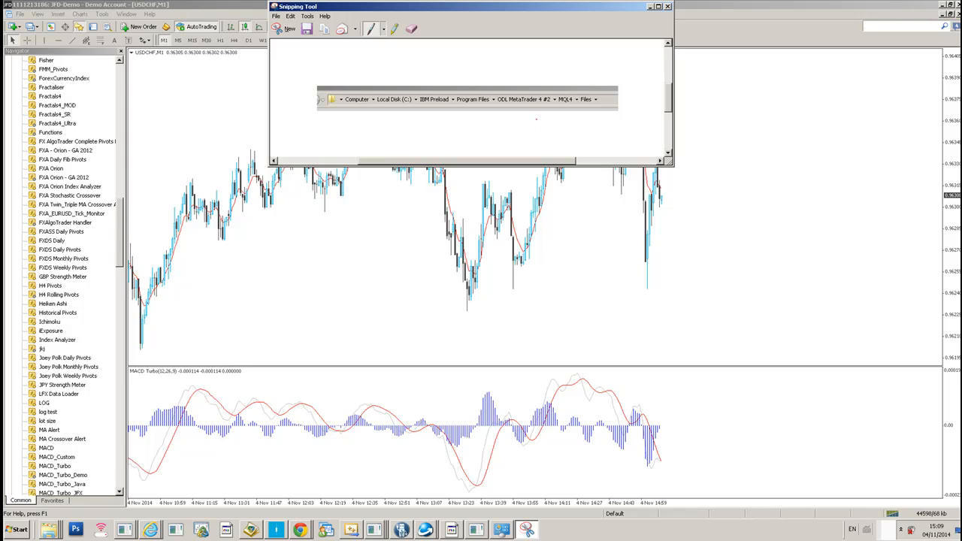
{"action": "left_click_drag", "start_coordinate": [487, 4], "coordinate": [737, 15]}
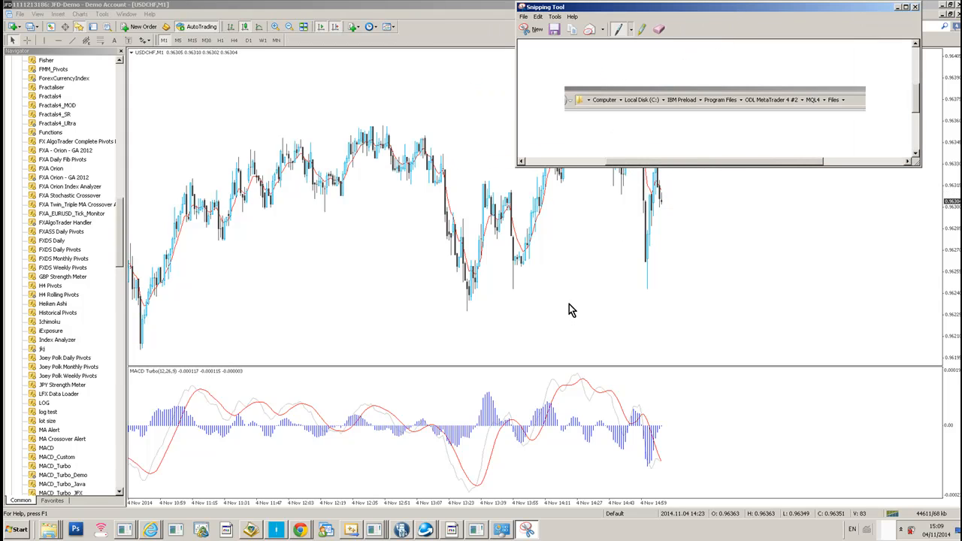
Launch Alerts_Pro from the Alerts Pro folder, log in with the username and account password, and dismiss the system alert
{"action": "left_click", "coordinate": [54, 519]}
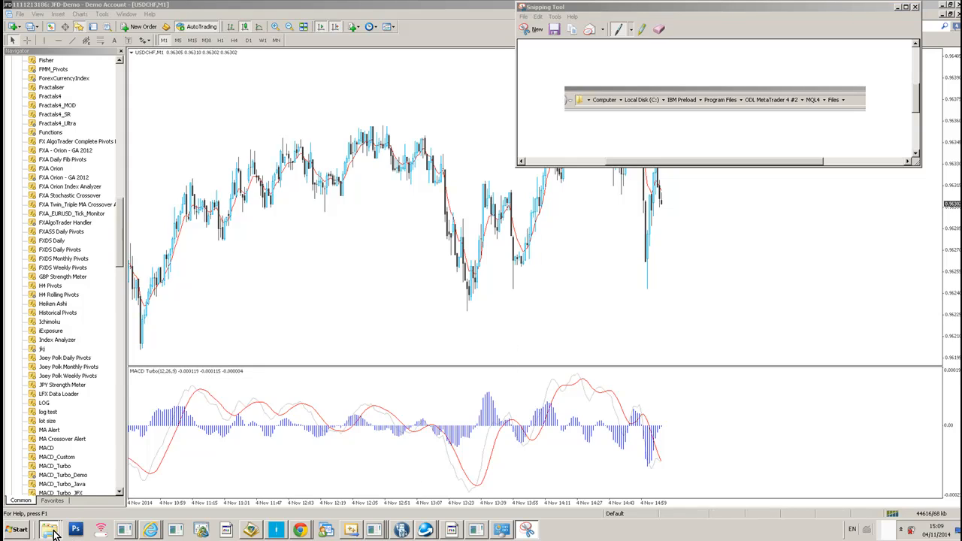
{"action": "left_click", "coordinate": [42, 481]}
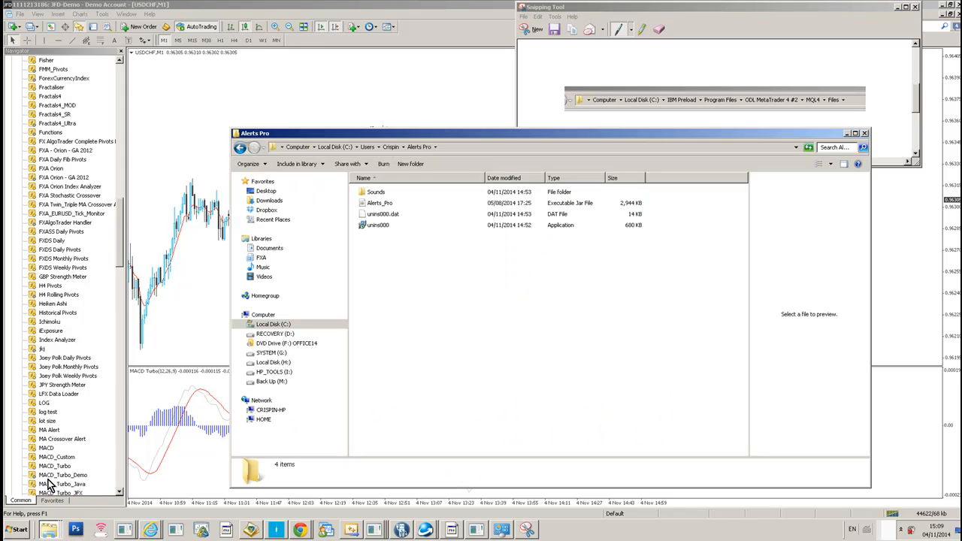
{"action": "double_click", "coordinate": [378, 203]}
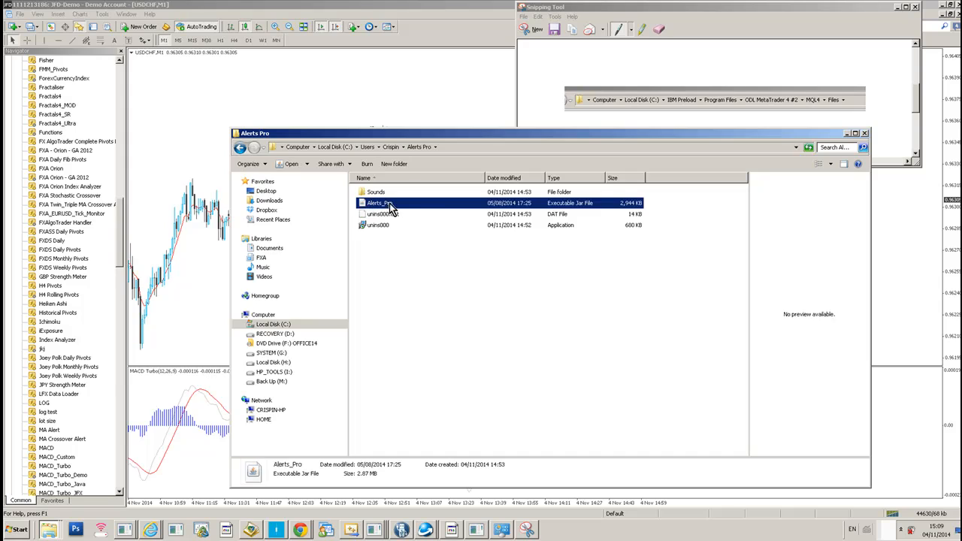
{"action": "left_click", "coordinate": [545, 295]}
{"action": "type", "text": "Crispin"}
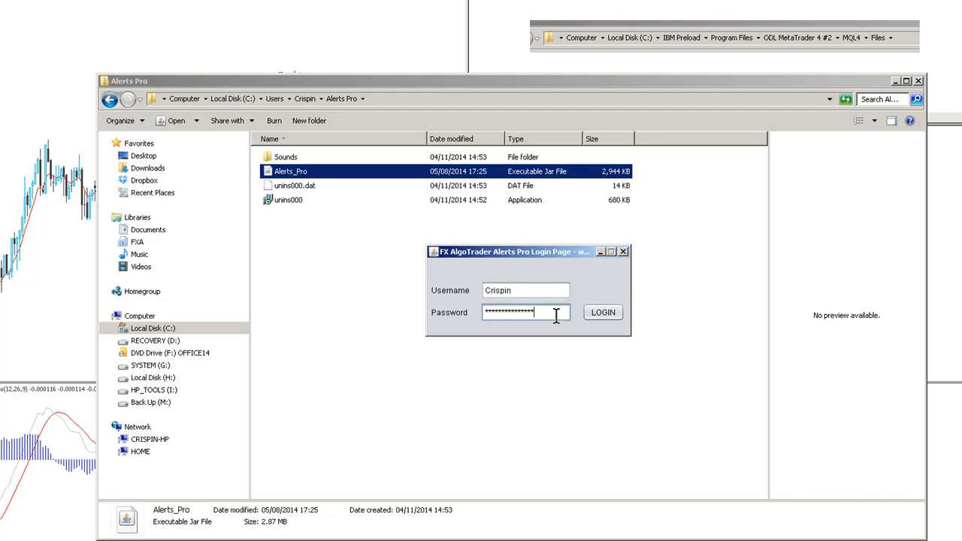
{"action": "left_click_drag", "start_coordinate": [556, 315], "coordinate": [434, 311]}
{"action": "type", "text": "**"}
{"action": "left_click", "coordinate": [591, 316]}
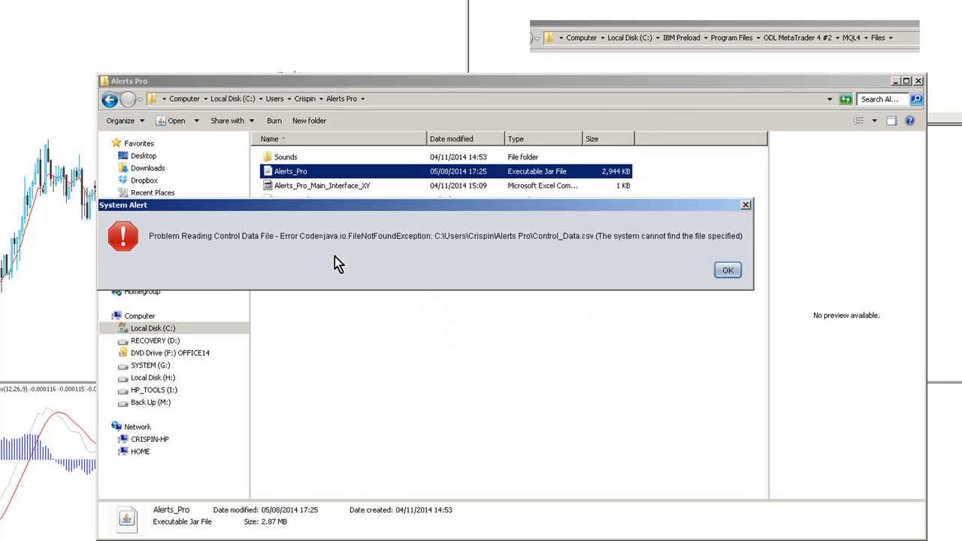
{"action": "left_click", "coordinate": [728, 271]}
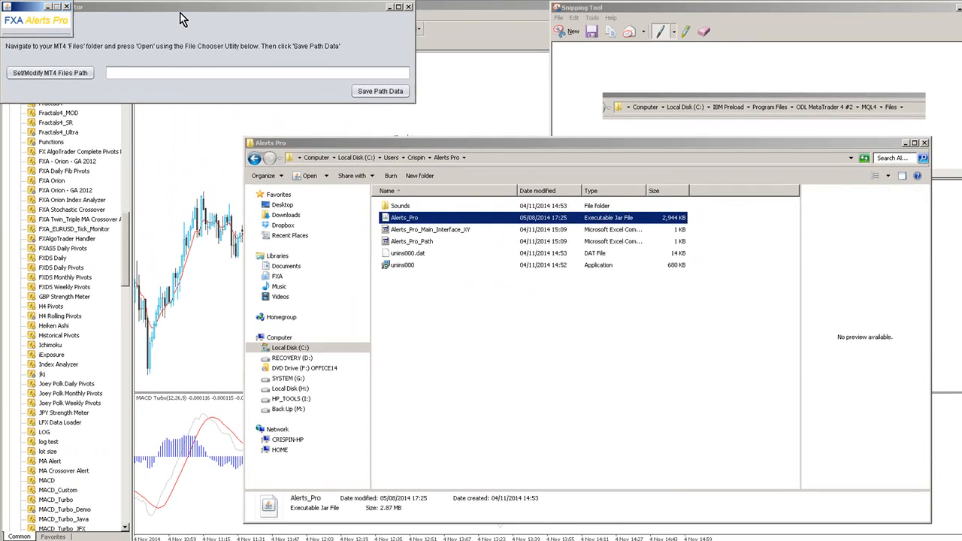
Start setting the MT4 files path and browse to C:\IBM Preload\Program Files in the folder chooser
{"action": "left_click_drag", "start_coordinate": [180, 13], "coordinate": [561, 263]}
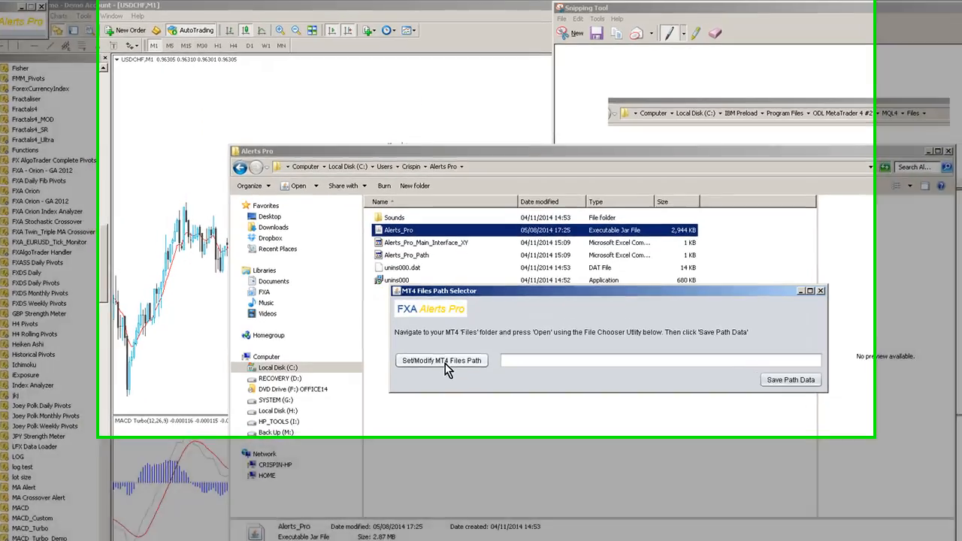
{"action": "left_click", "coordinate": [445, 362]}
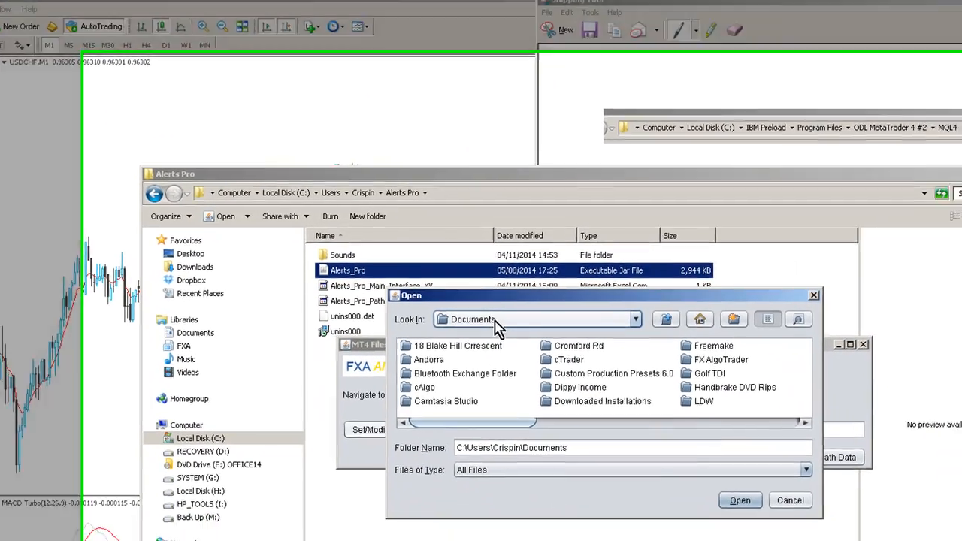
{"action": "left_click", "coordinate": [523, 337]}
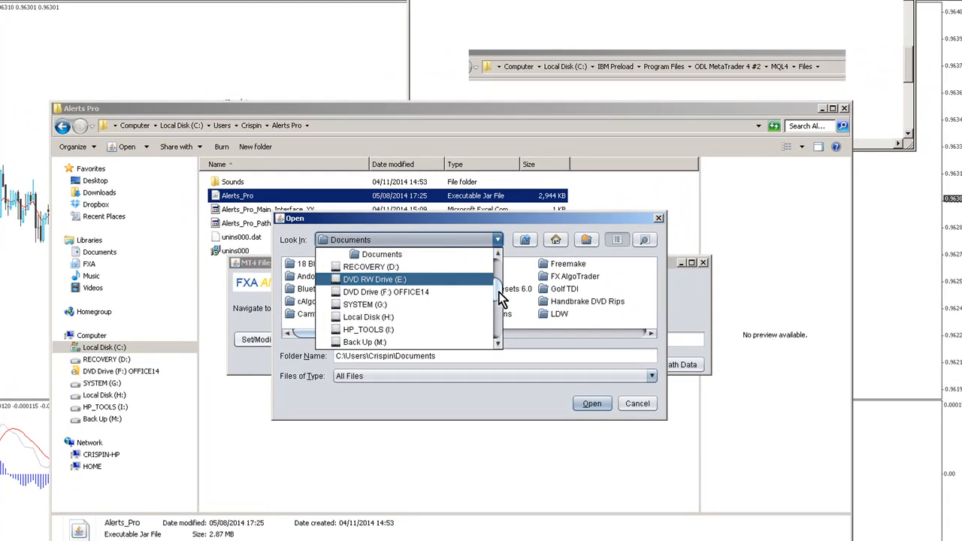
{"action": "left_click_drag", "start_coordinate": [513, 300], "coordinate": [511, 258]}
{"action": "left_click", "coordinate": [364, 292]}
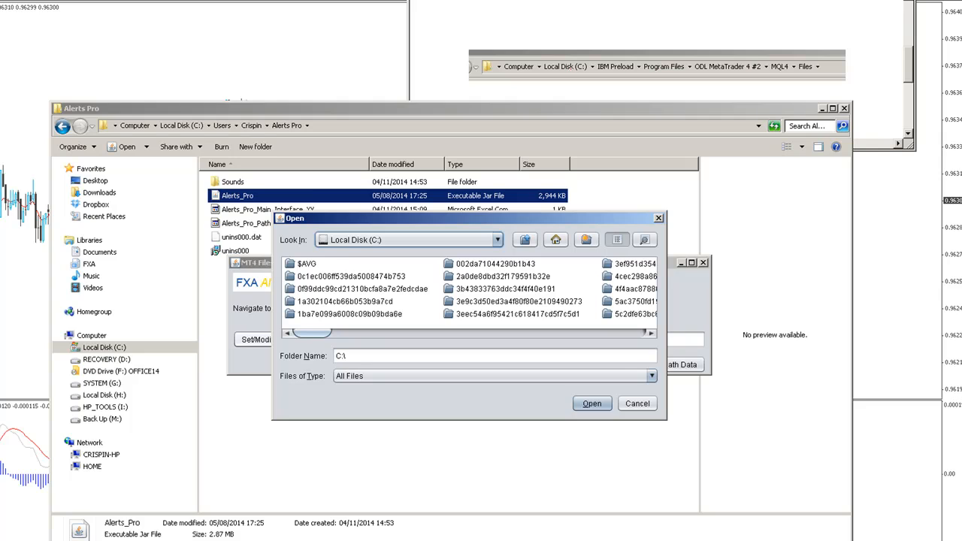
{"action": "left_click", "coordinate": [329, 278]}
{"action": "key", "text": "i"}
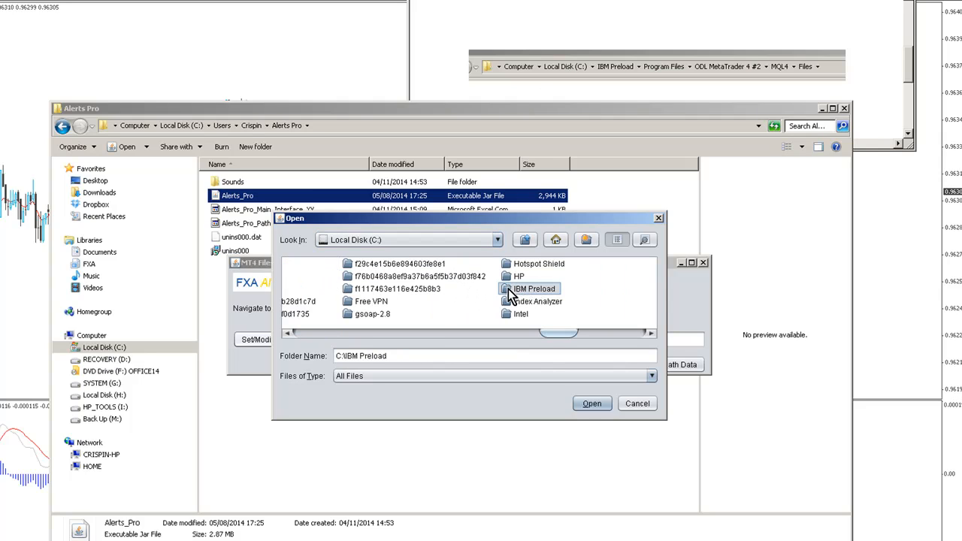
{"action": "double_click", "coordinate": [517, 289]}
{"action": "key", "text": "p"}
{"action": "key", "text": "p"}
{"action": "key", "text": "Return"}
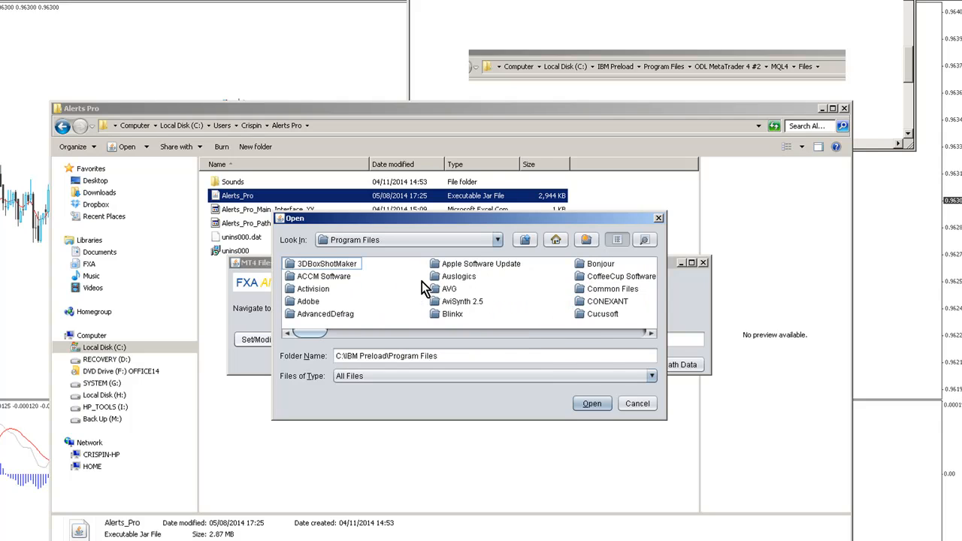
Choose ODL MetaTrader 4 #2\MQL4\Files as the MT4 files path and save the path data
{"action": "key", "text": "o"}
{"action": "double_click", "coordinate": [517, 267]}
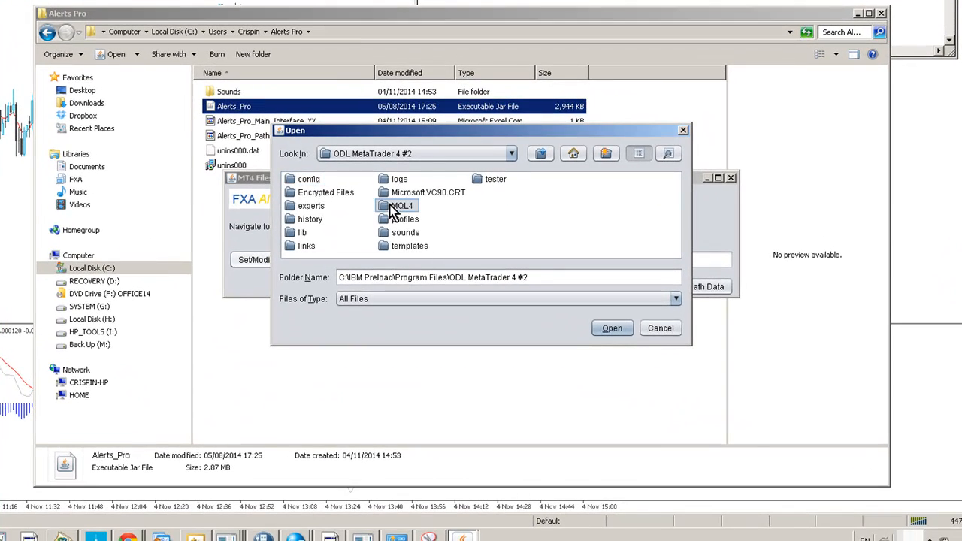
{"action": "left_click", "coordinate": [392, 208]}
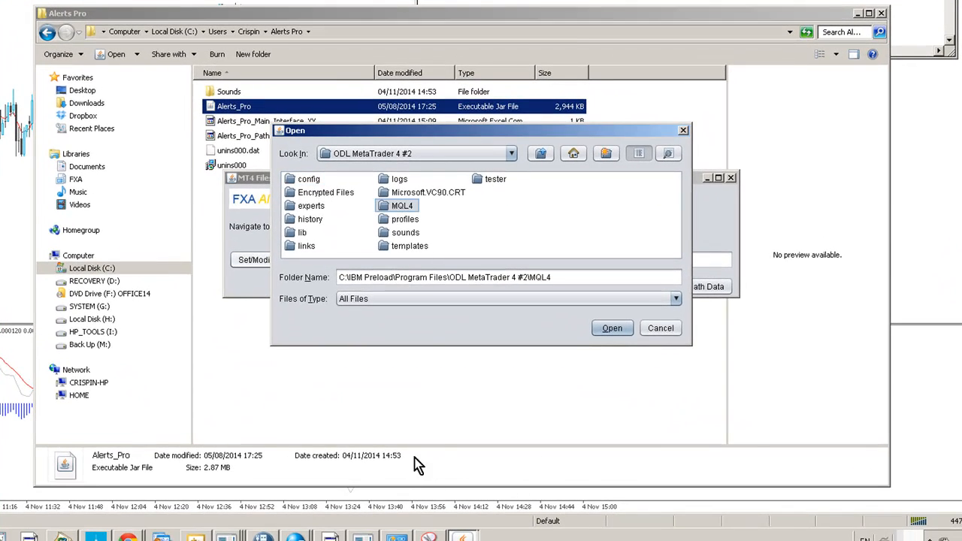
{"action": "double_click", "coordinate": [385, 207]}
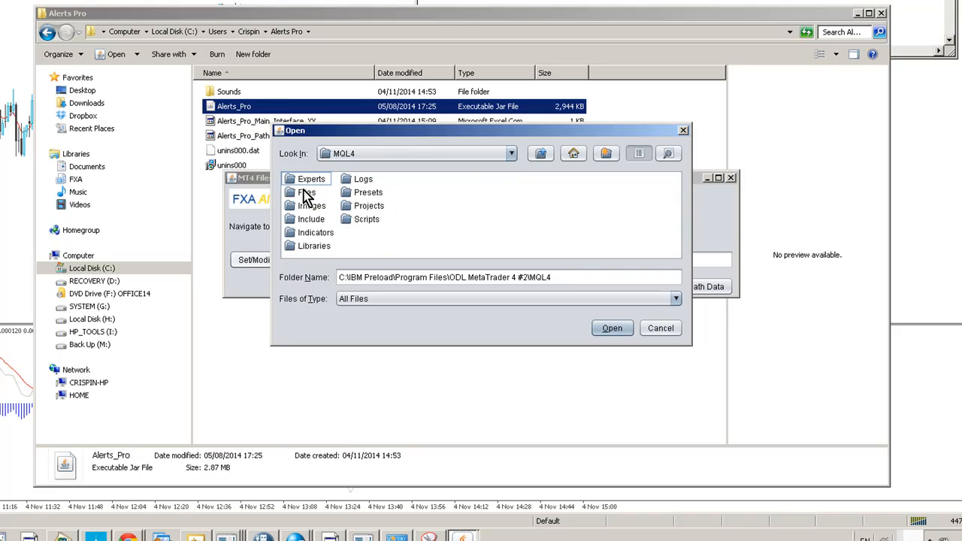
{"action": "double_click", "coordinate": [298, 194]}
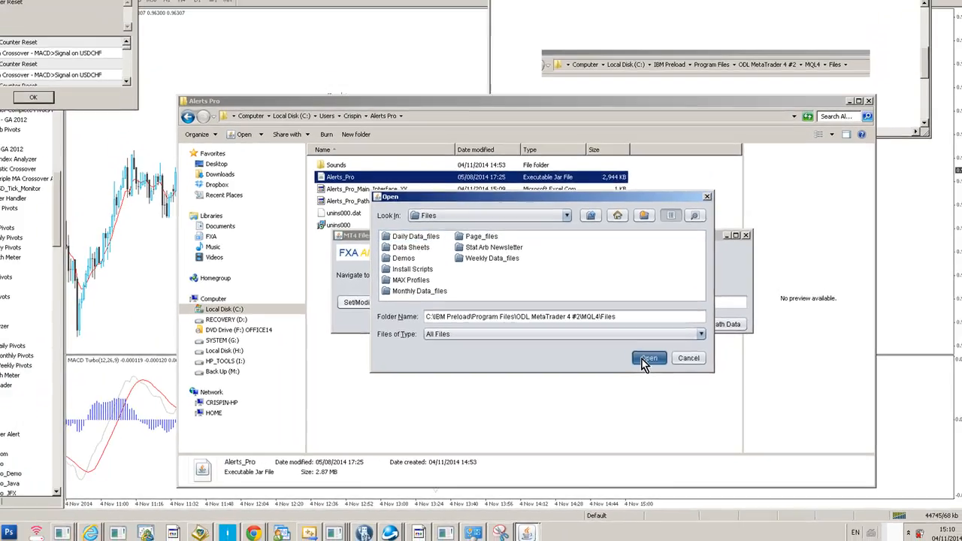
{"action": "left_click", "coordinate": [611, 329]}
{"action": "left_click", "coordinate": [676, 287]}
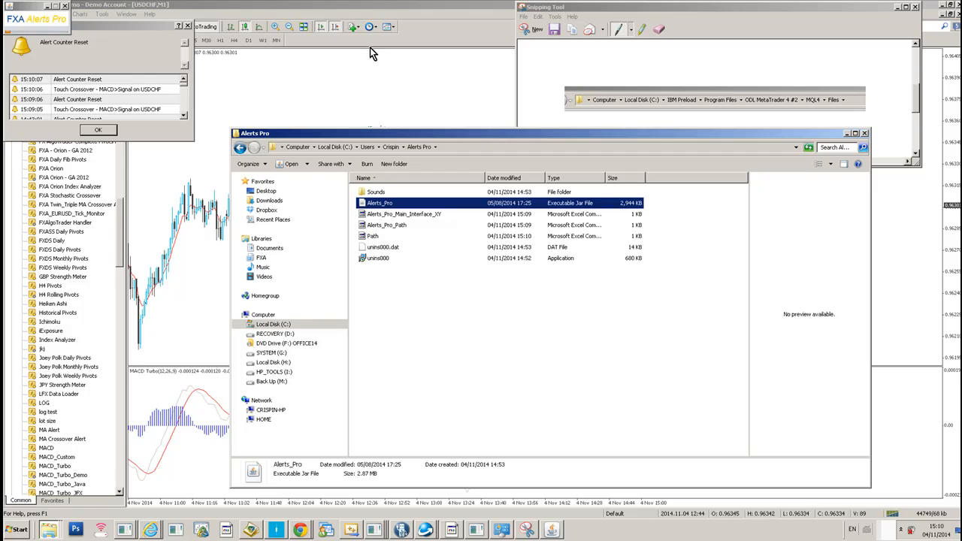
Dismiss the MetaTrader alert and move the small FXA Alerts Pro window to the upper middle of the chart
{"action": "left_click", "coordinate": [89, 130]}
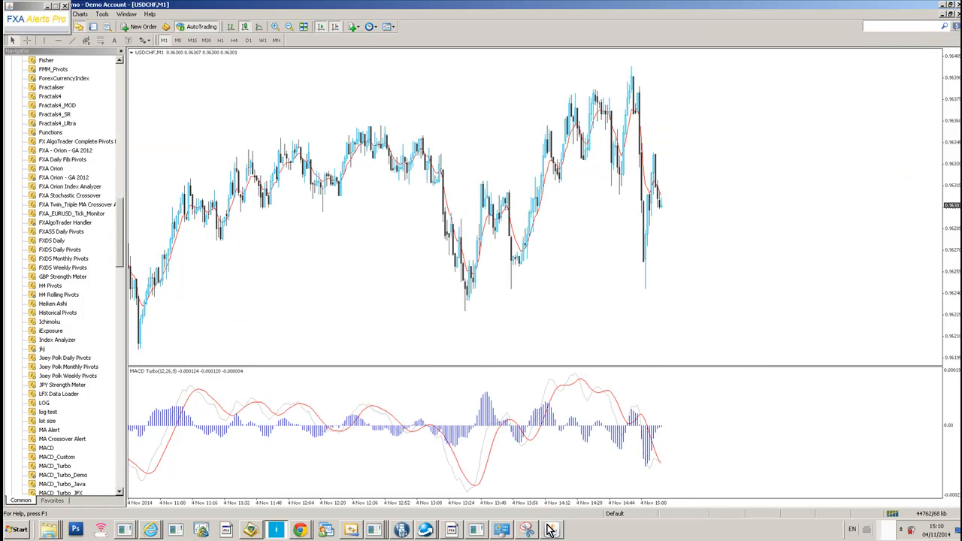
{"action": "left_click_drag", "start_coordinate": [36, 6], "coordinate": [458, 27]}
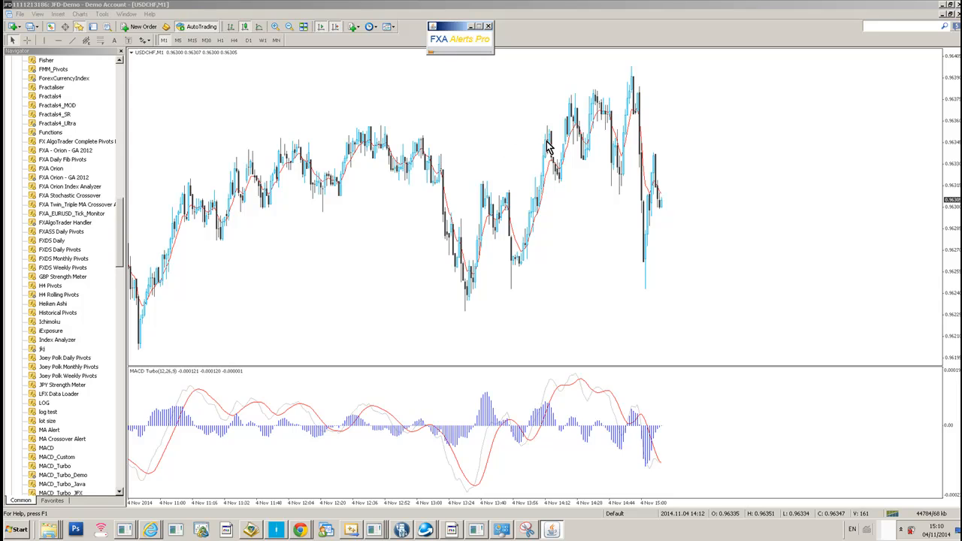
Dismiss the MetaTrader alert and delete the MACD Turbo indicator window from the USDCHF chart
{"action": "right_click", "coordinate": [390, 407]}
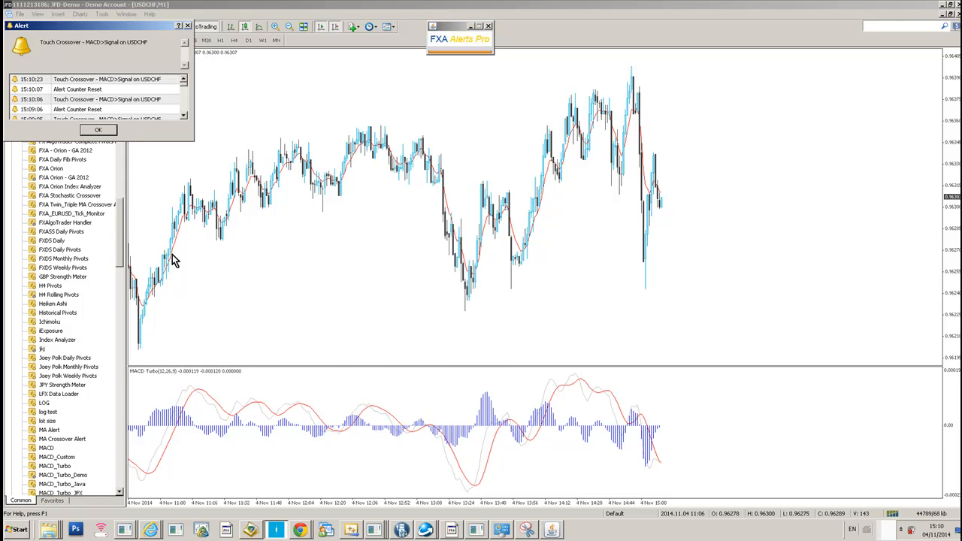
{"action": "left_click", "coordinate": [87, 132]}
{"action": "right_click", "coordinate": [428, 443]}
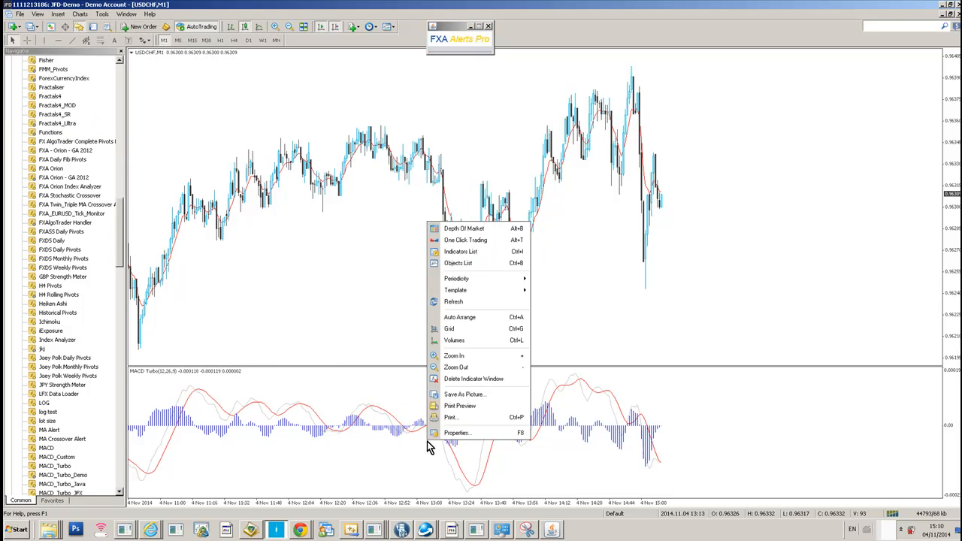
{"action": "left_click", "coordinate": [463, 376]}
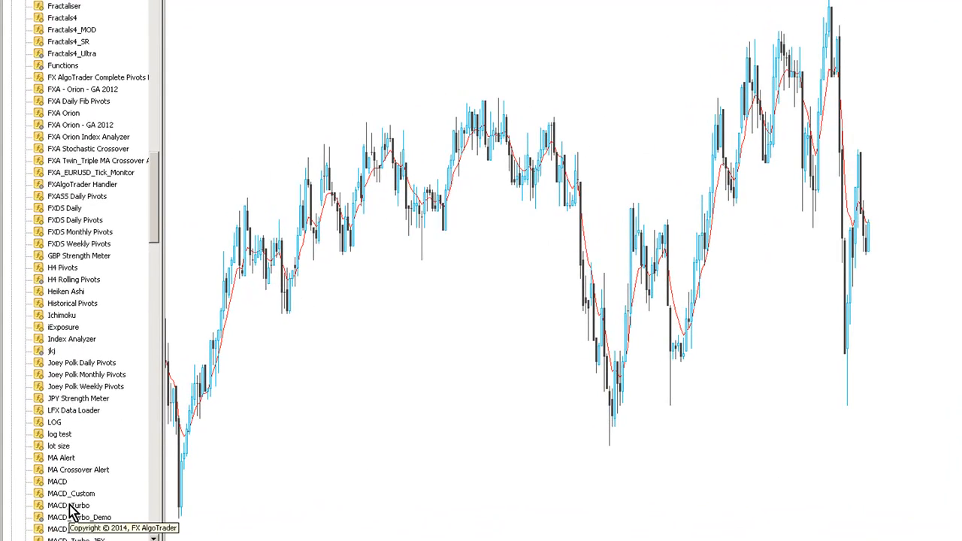
Add the MACD_Turbo indicator to the USDCHF chart with its Use_Alerts_Pro input set to true
{"action": "left_click_drag", "start_coordinate": [70, 509], "coordinate": [293, 439]}
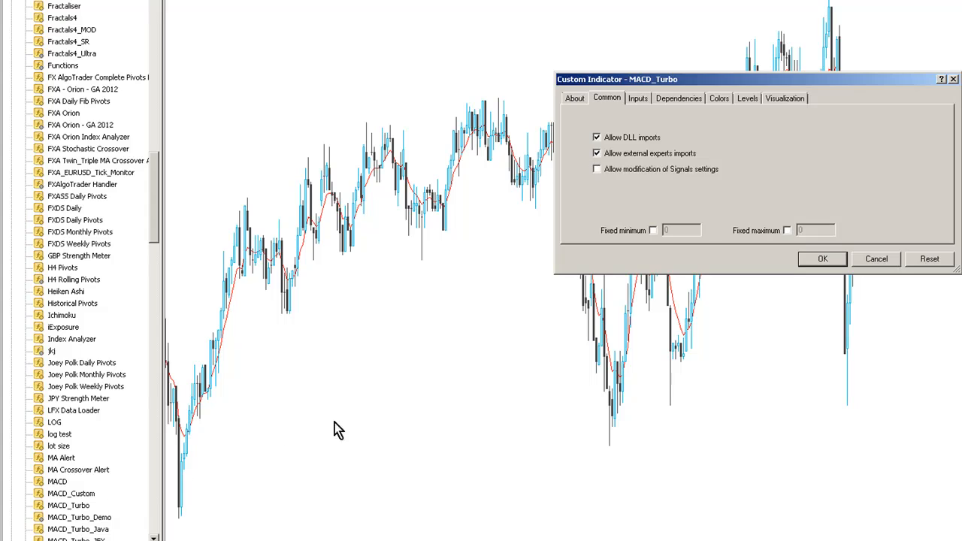
{"action": "left_click", "coordinate": [637, 98]}
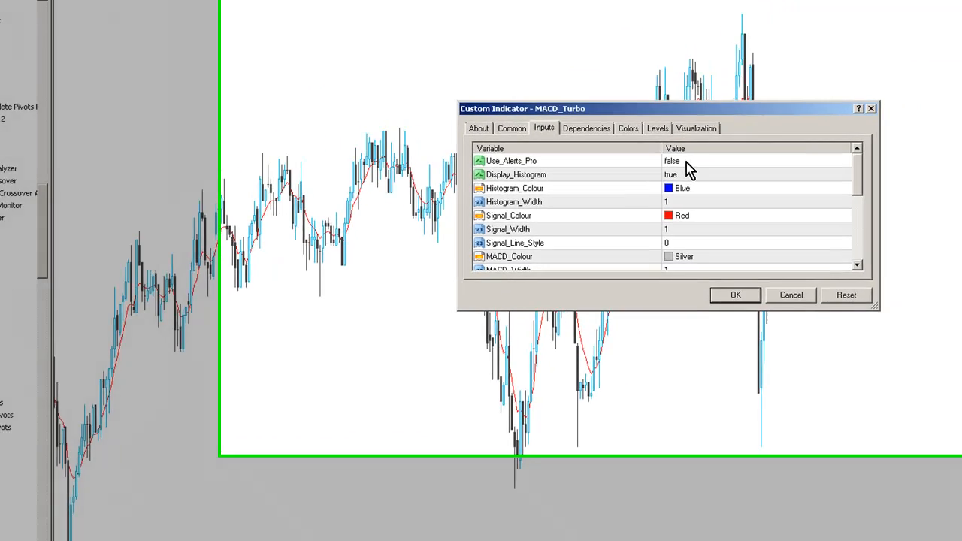
{"action": "double_click", "coordinate": [775, 130]}
{"action": "left_click", "coordinate": [775, 132]}
{"action": "left_click", "coordinate": [777, 148]}
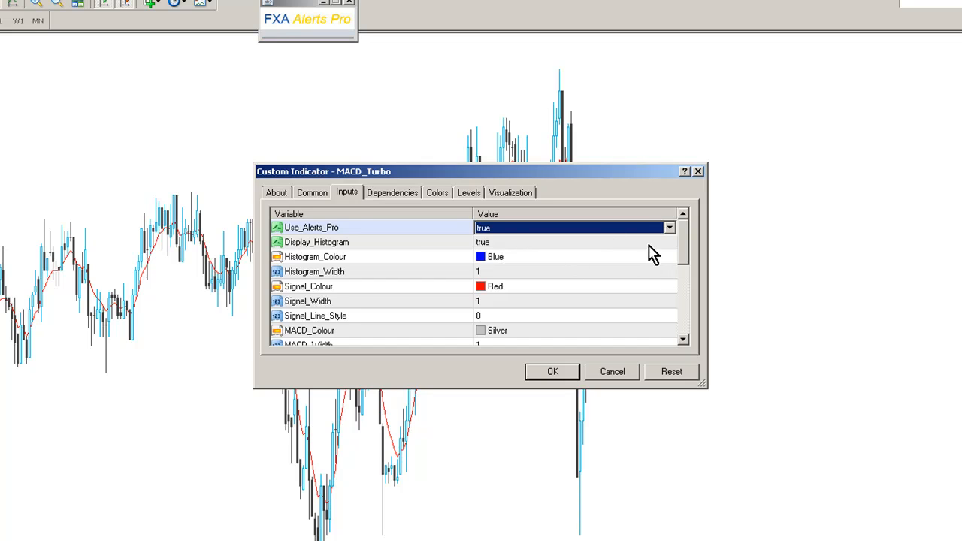
Set the MACD_Turbo Enable_Alerts input to false and apply the indicator to the chart
{"action": "left_click_drag", "start_coordinate": [684, 248], "coordinate": [683, 342]}
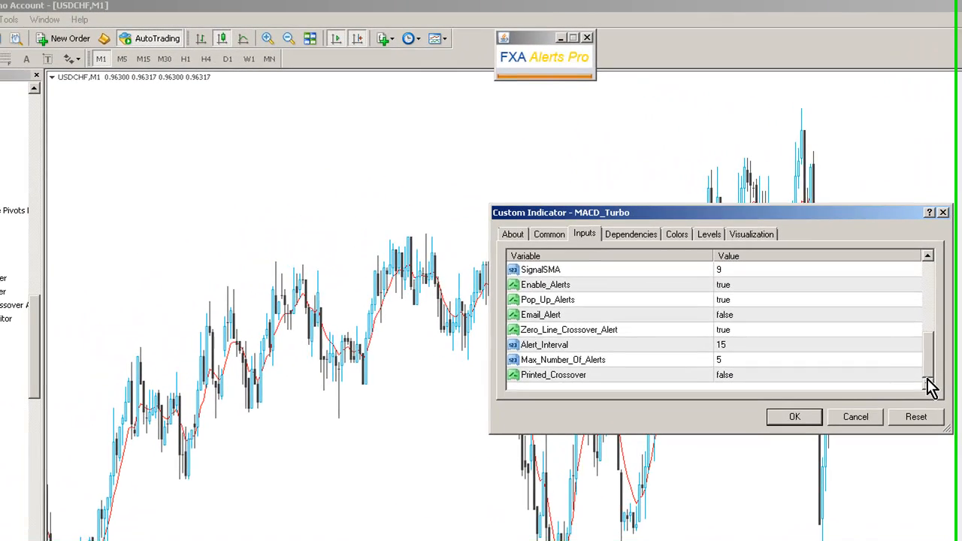
{"action": "left_click_drag", "start_coordinate": [931, 387], "coordinate": [930, 338]}
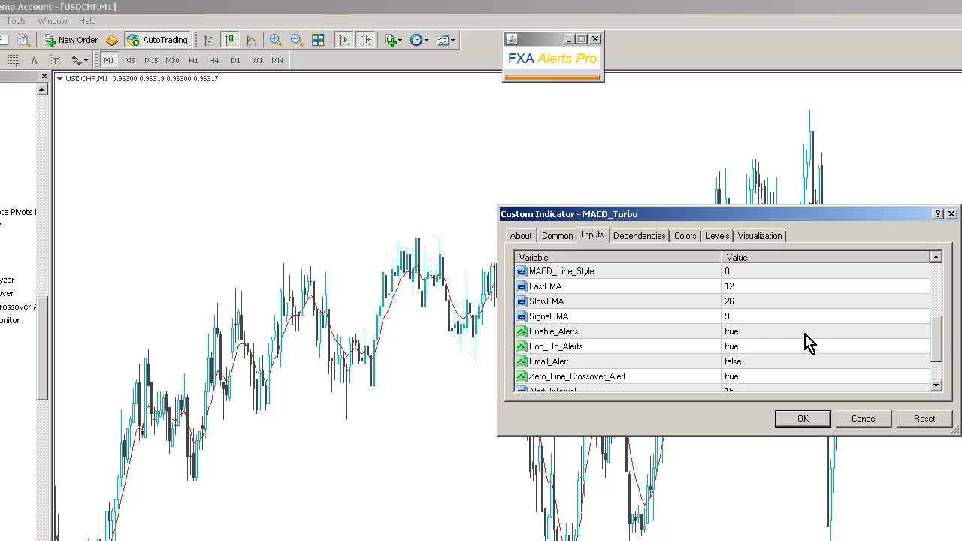
{"action": "left_click", "coordinate": [748, 335]}
{"action": "left_click", "coordinate": [748, 335]}
{"action": "left_click", "coordinate": [748, 335]}
{"action": "left_click", "coordinate": [747, 353]}
{"action": "left_click", "coordinate": [809, 427]}
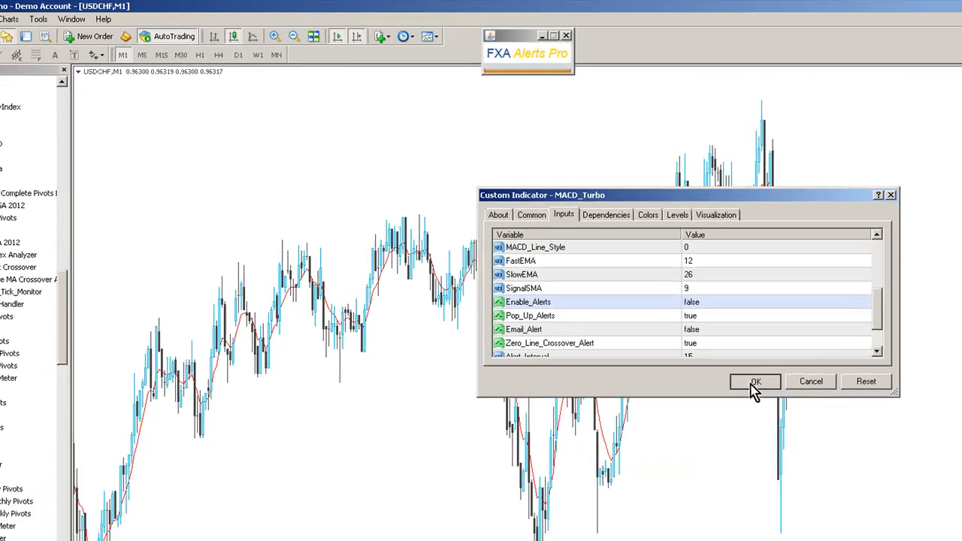
{"action": "left_click", "coordinate": [803, 421]}
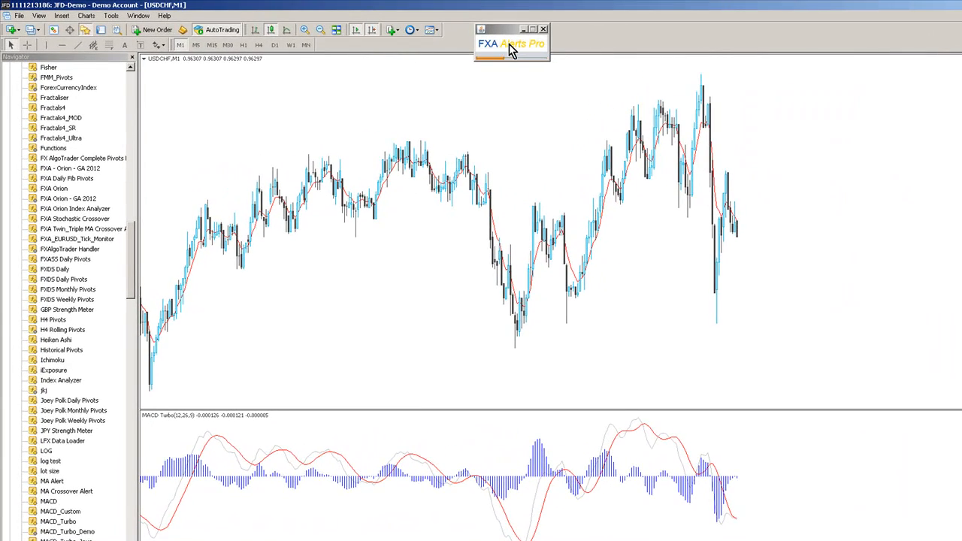
Open the Alert Control Interface from FXA Alerts Pro, dismiss the system alert on the way, and move the interface over the chart
{"action": "left_click", "coordinate": [509, 43]}
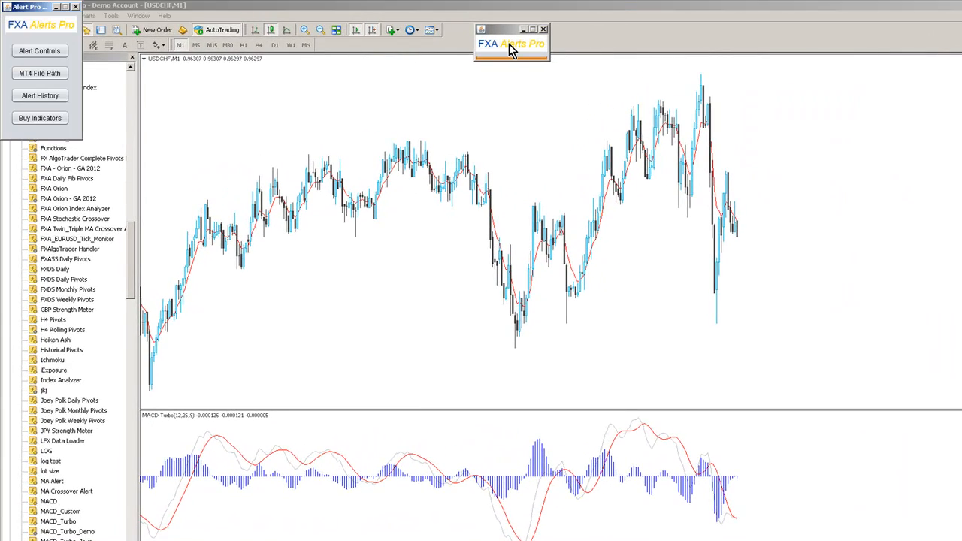
{"action": "left_click_drag", "start_coordinate": [51, 6], "coordinate": [330, 96]}
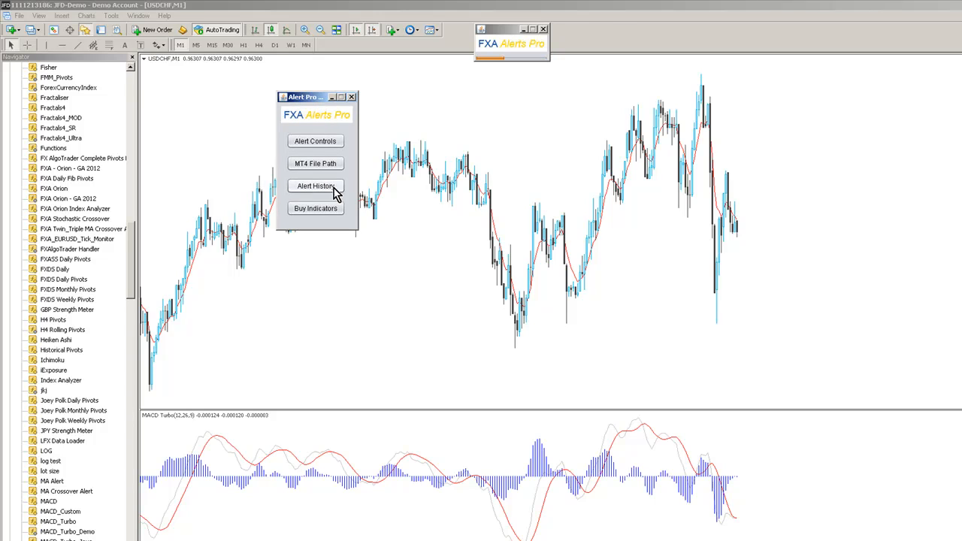
{"action": "left_click", "coordinate": [316, 143]}
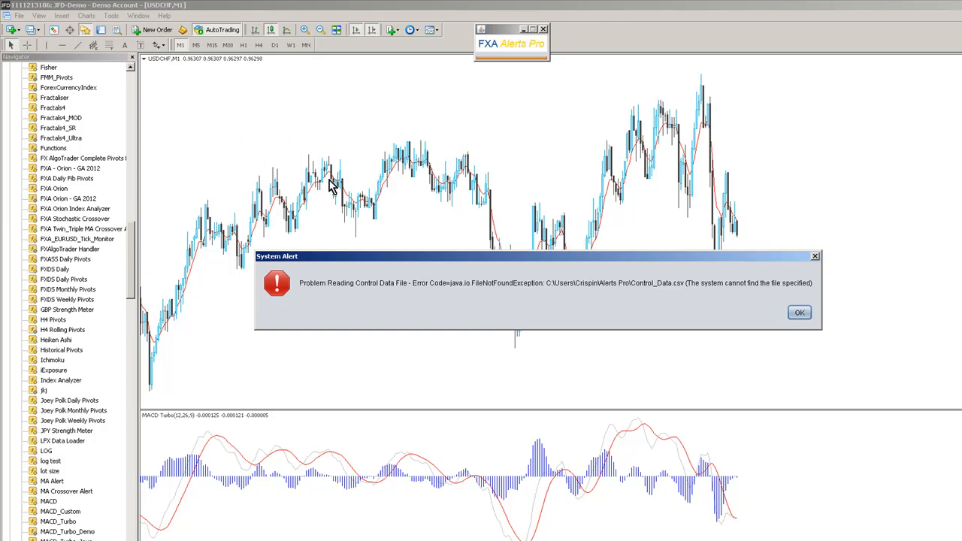
{"action": "left_click", "coordinate": [800, 313]}
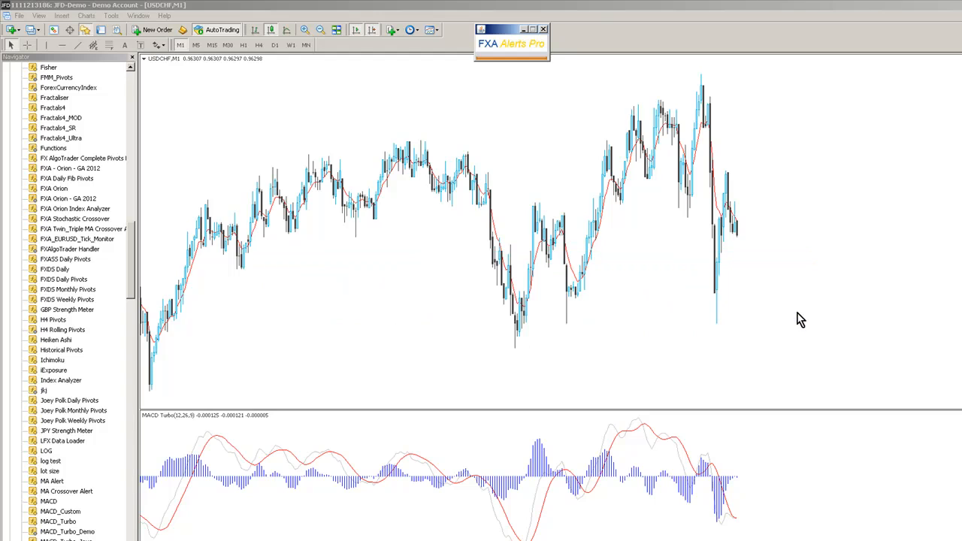
{"action": "left_click", "coordinate": [511, 45]}
{"action": "left_click", "coordinate": [322, 141]}
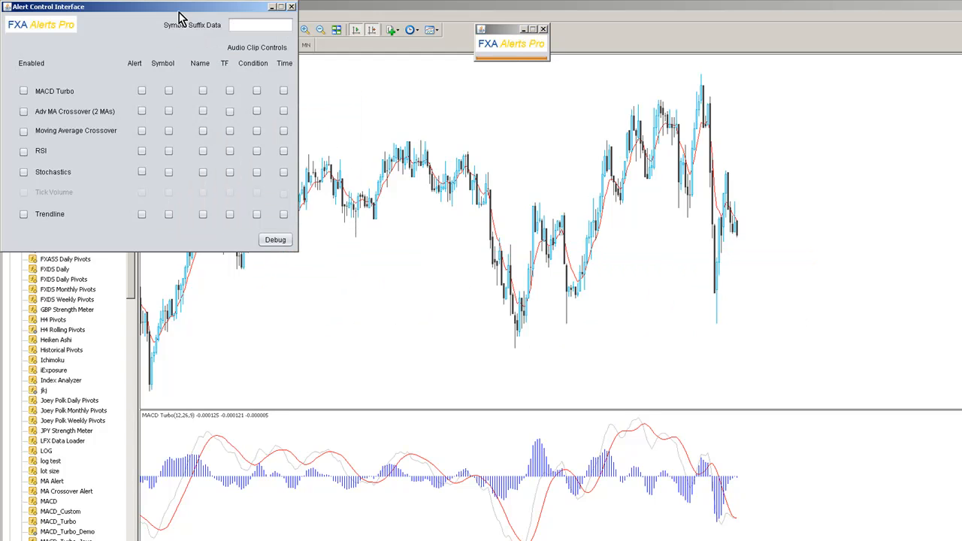
{"action": "left_click_drag", "start_coordinate": [174, 9], "coordinate": [452, 117]}
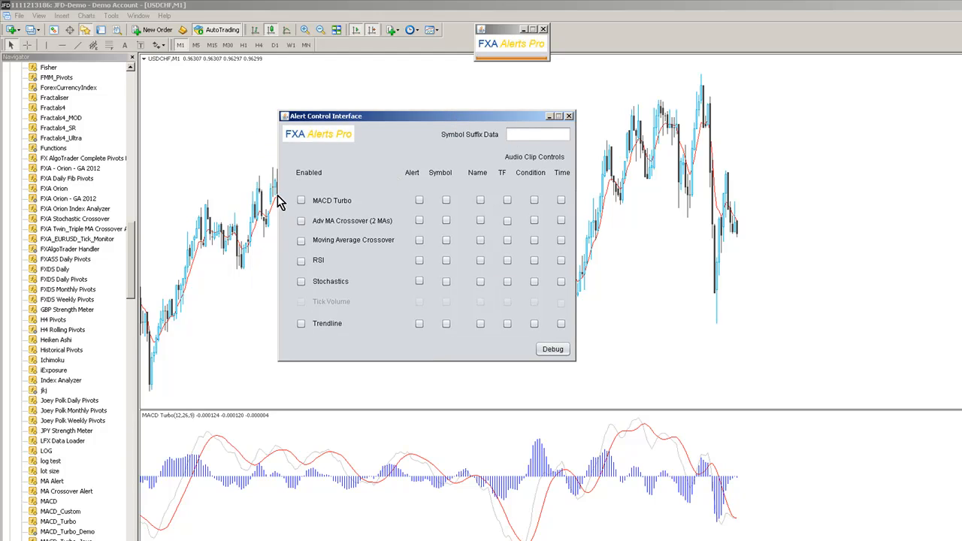
Enable MACD Turbo with its Alert, Symbol, Name, TF, Condition and Time audio clips, and enter x as the symbol suffix
{"action": "left_click", "coordinate": [301, 201]}
{"action": "left_click", "coordinate": [419, 200]}
{"action": "left_click", "coordinate": [447, 201]}
{"action": "left_click", "coordinate": [481, 201]}
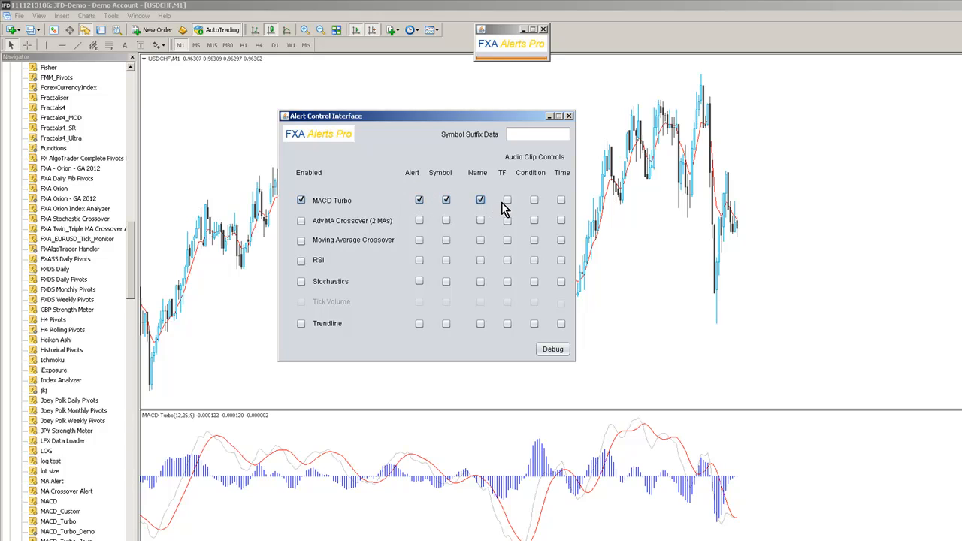
{"action": "left_click", "coordinate": [507, 201]}
{"action": "left_click", "coordinate": [533, 201]}
{"action": "left_click", "coordinate": [562, 200]}
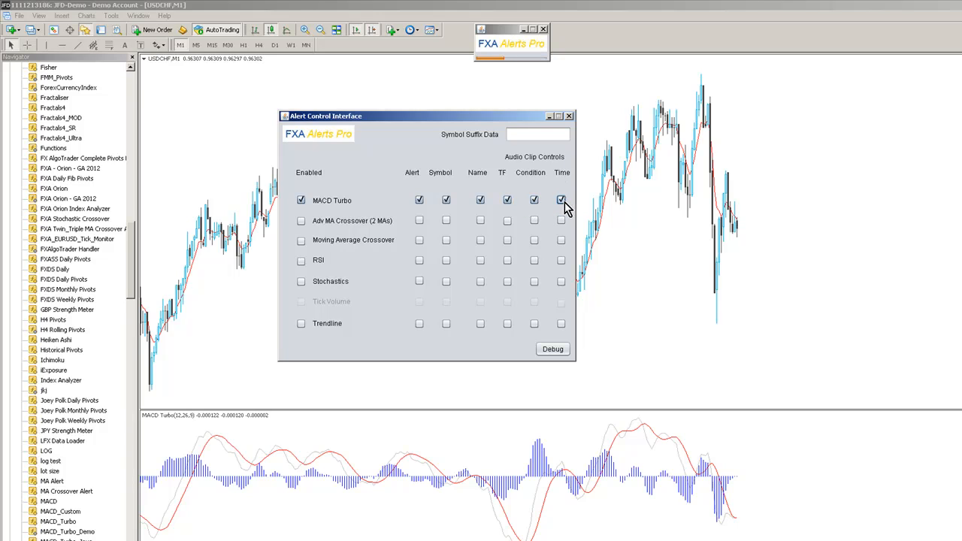
{"action": "left_click", "coordinate": [480, 199]}
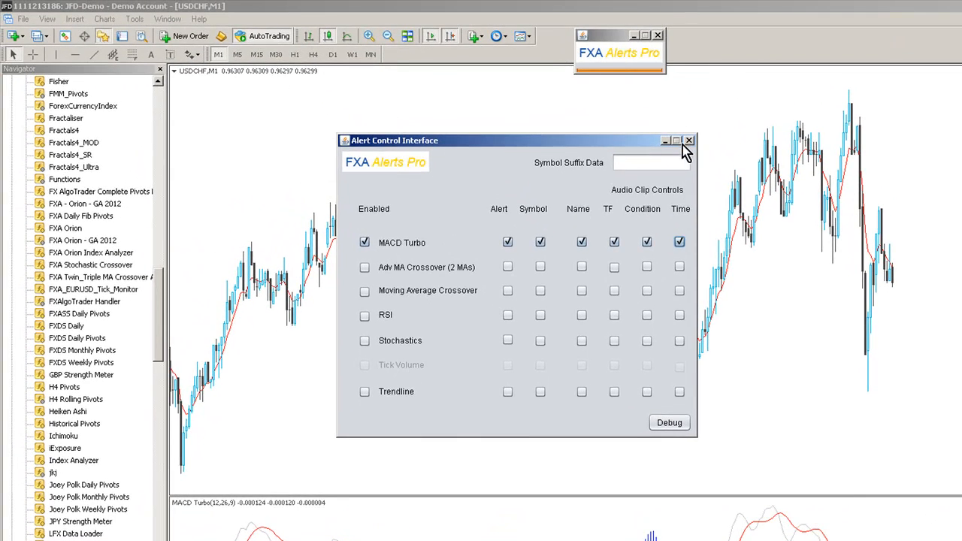
{"action": "left_click", "coordinate": [620, 165]}
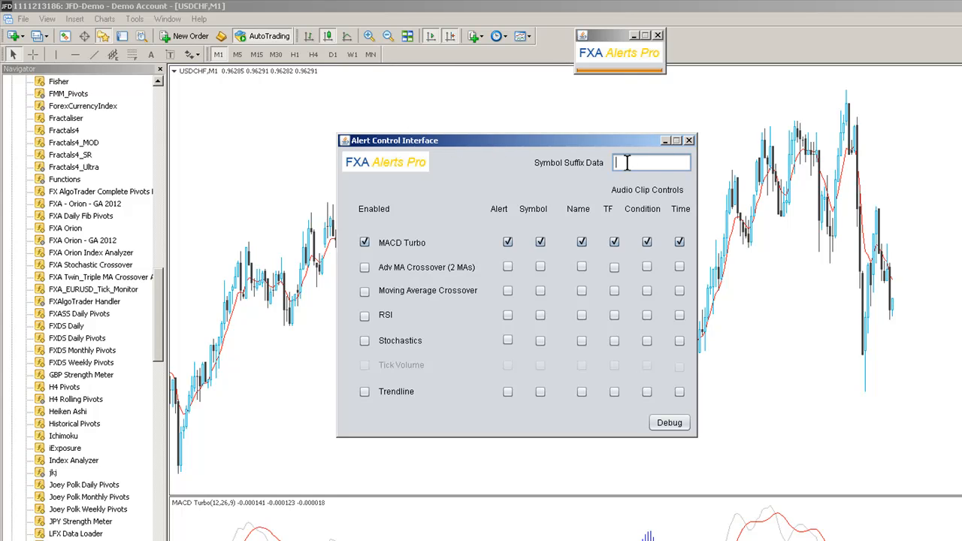
{"action": "type", "text": "x"}
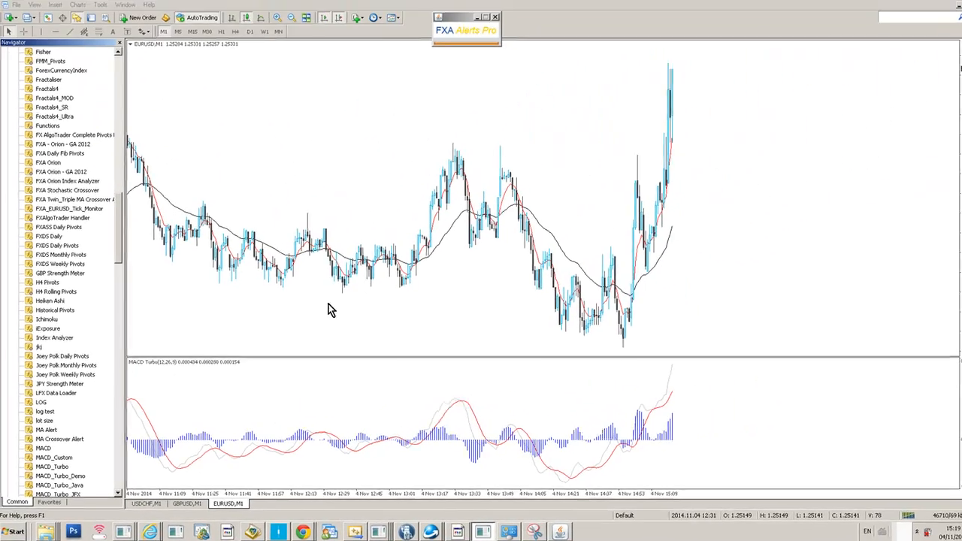
Check the MACD_Turbo input settings on the EURUSD chart, including Use_Alerts_Pro, and close them with OK
{"action": "right_click", "coordinate": [436, 428]}
{"action": "left_click", "coordinate": [451, 435]}
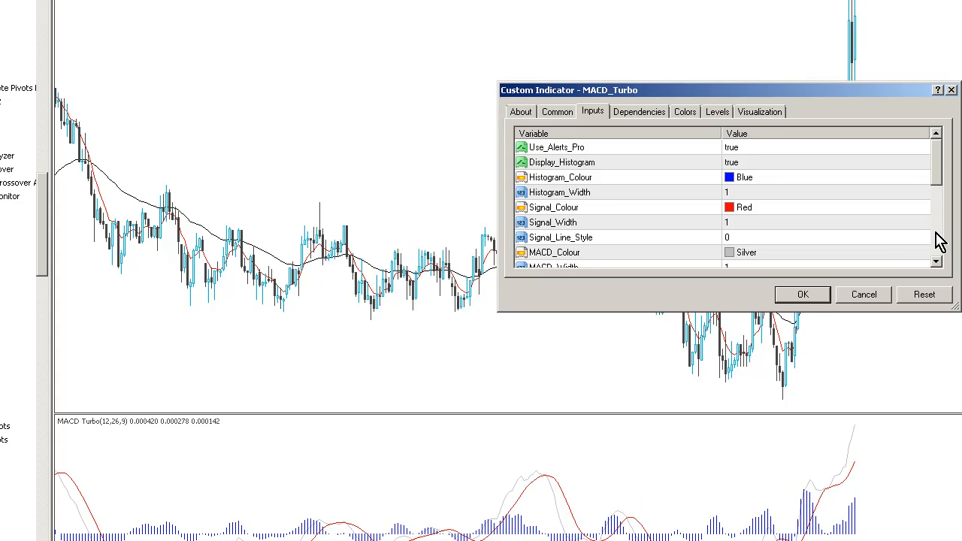
{"action": "left_click", "coordinate": [804, 297]}
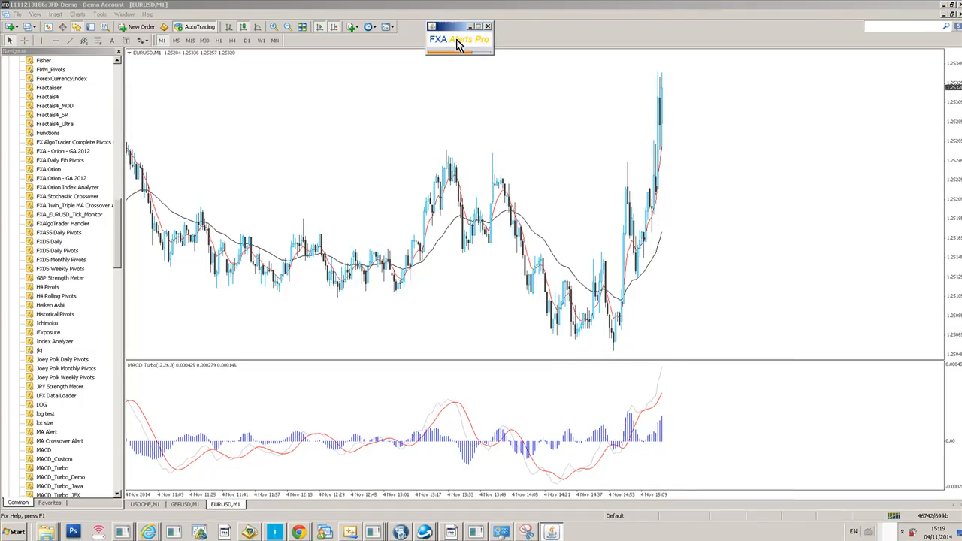
Check the saved MT4 files path in FXA Alerts Pro and close the path selector
{"action": "left_click", "coordinate": [440, 43]}
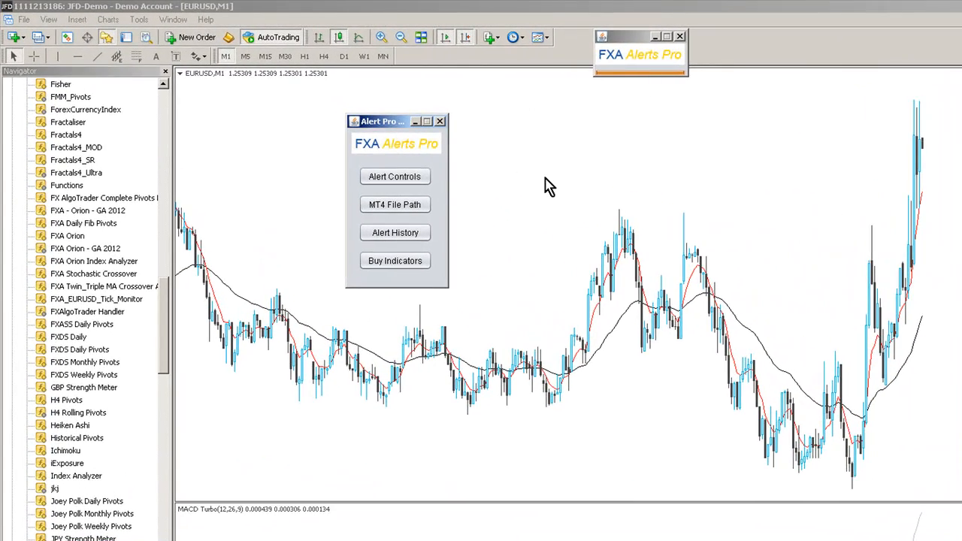
{"action": "left_click", "coordinate": [392, 203]}
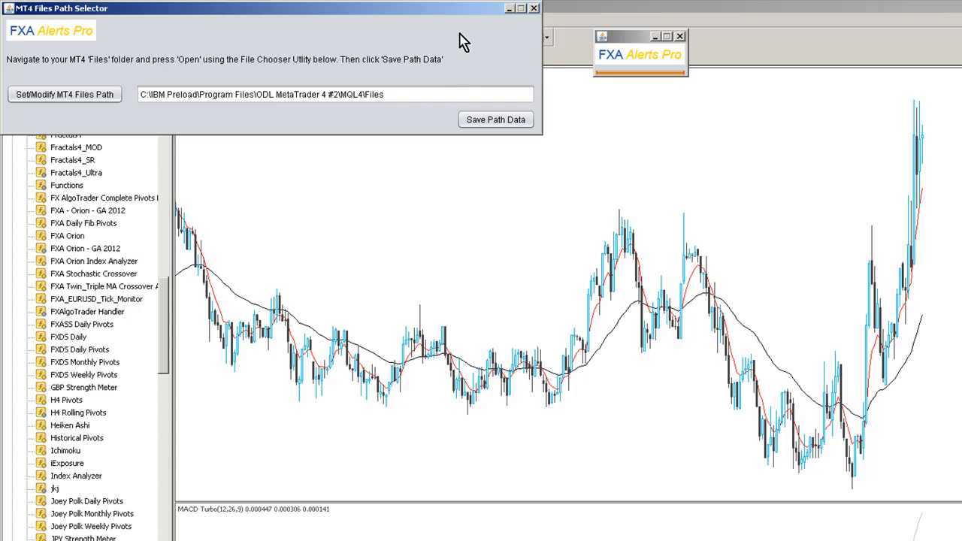
{"action": "left_click", "coordinate": [533, 9]}
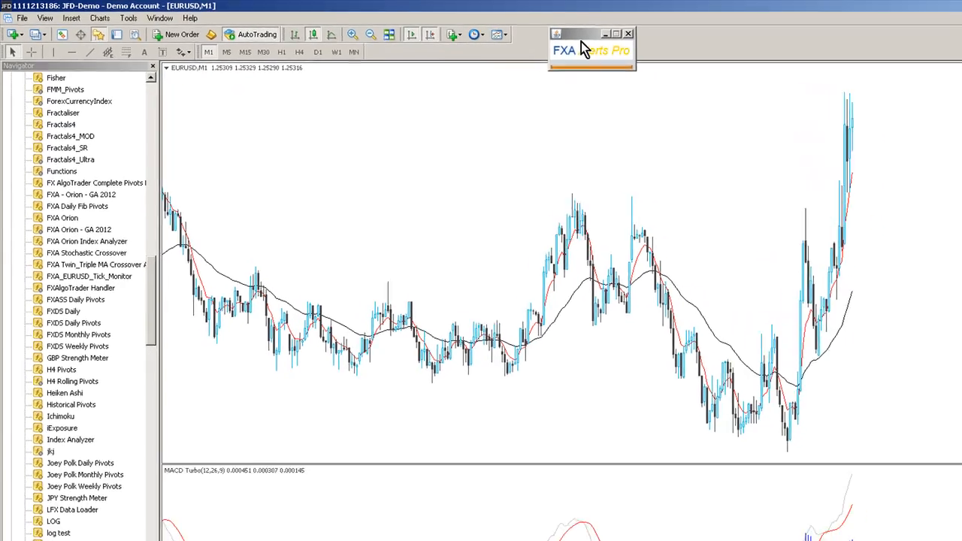
Try to view the alert history in FXA Alerts Pro, dismiss the system alert, and reopen the Alerts Pro menu
{"action": "left_click", "coordinate": [631, 49]}
{"action": "left_click", "coordinate": [394, 231]}
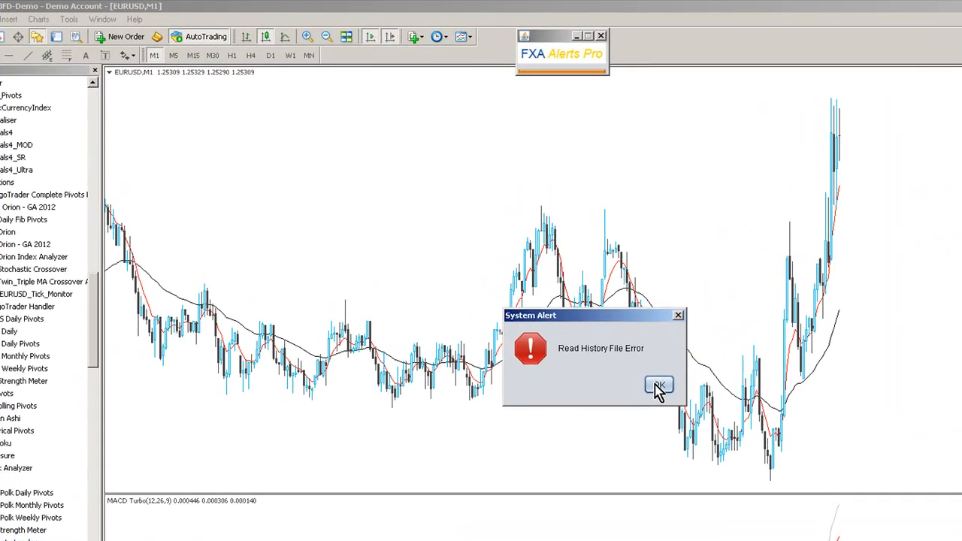
{"action": "left_click", "coordinate": [530, 282]}
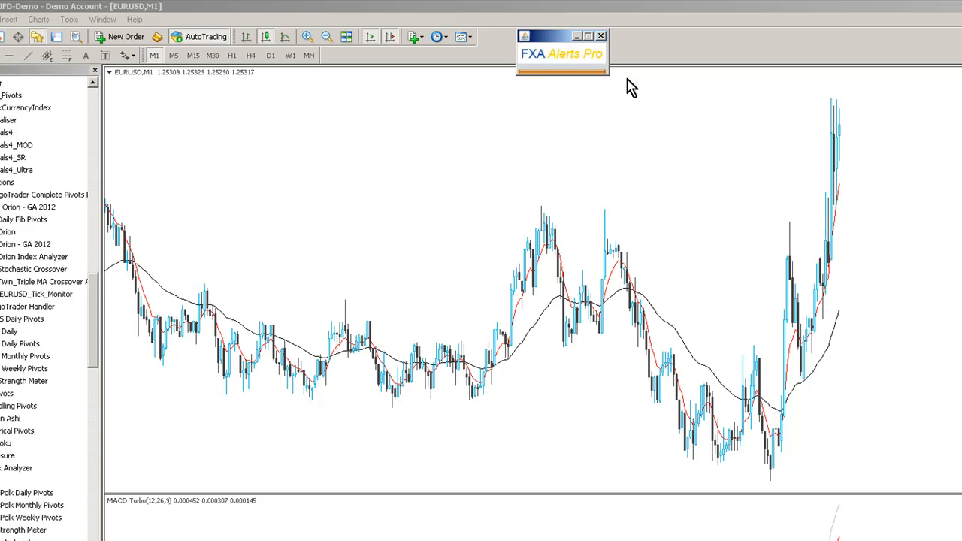
{"action": "left_click", "coordinate": [570, 66]}
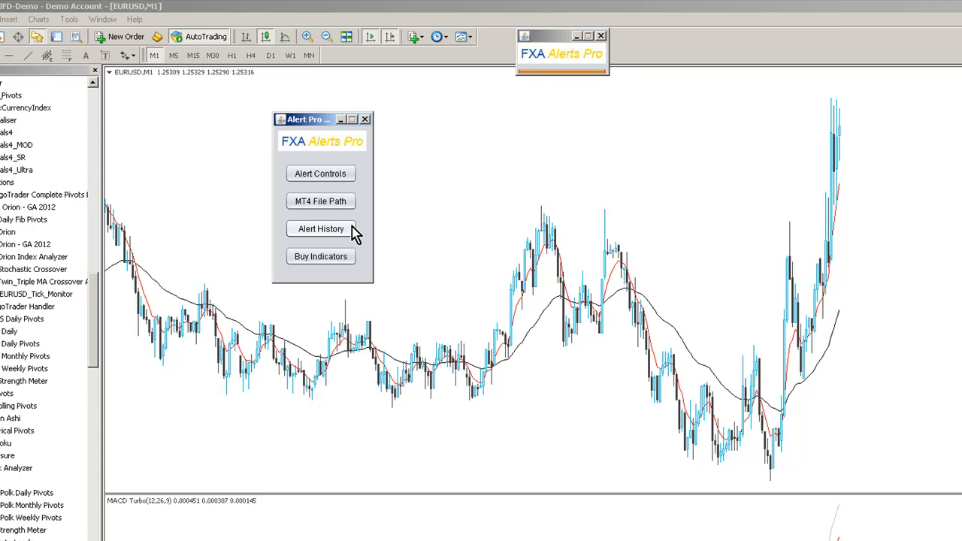